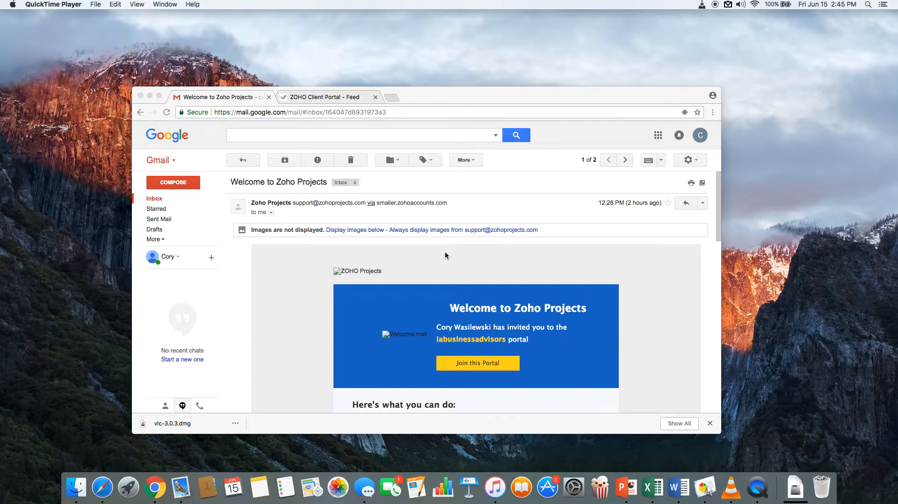
- Enlarge the browser window and try to join the portal through the invitation link in the Zoho Projects welcome e-mail
{"action": "left_click", "coordinate": [159, 95]}
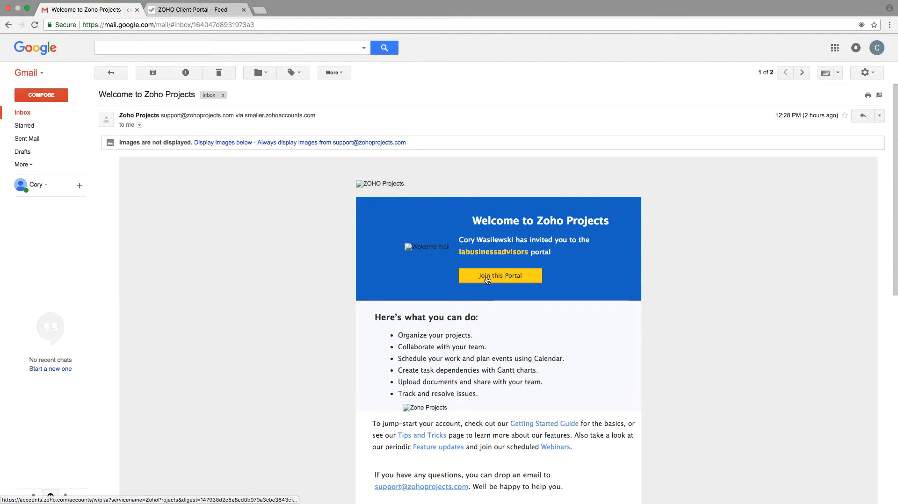
{"action": "left_click", "coordinate": [488, 278]}
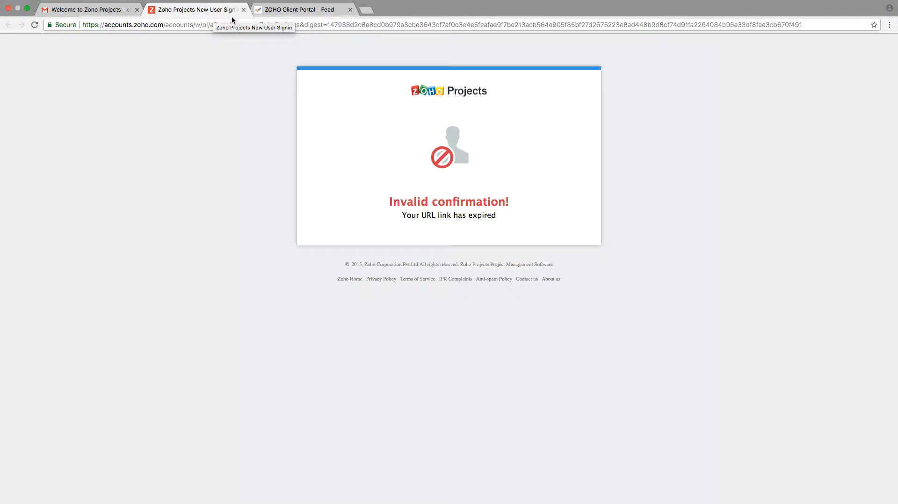
{"action": "left_click", "coordinate": [244, 10]}
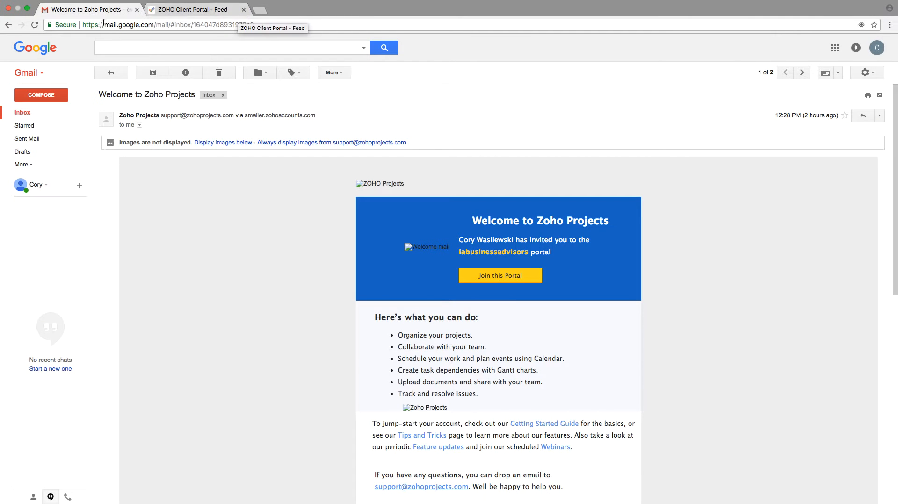
- Switch to the ZOHO Client Portal project feed and review its recent activity posts
{"action": "left_click", "coordinate": [173, 15]}
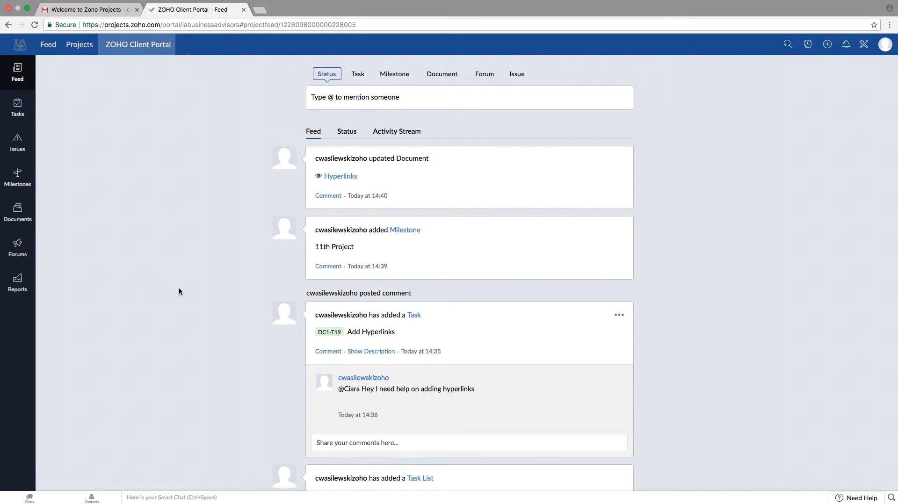
{"action": "left_click", "coordinate": [16, 71]}
{"action": "scroll", "coordinate": [382, 177], "scroll_direction": "down", "scroll_amount": 4}
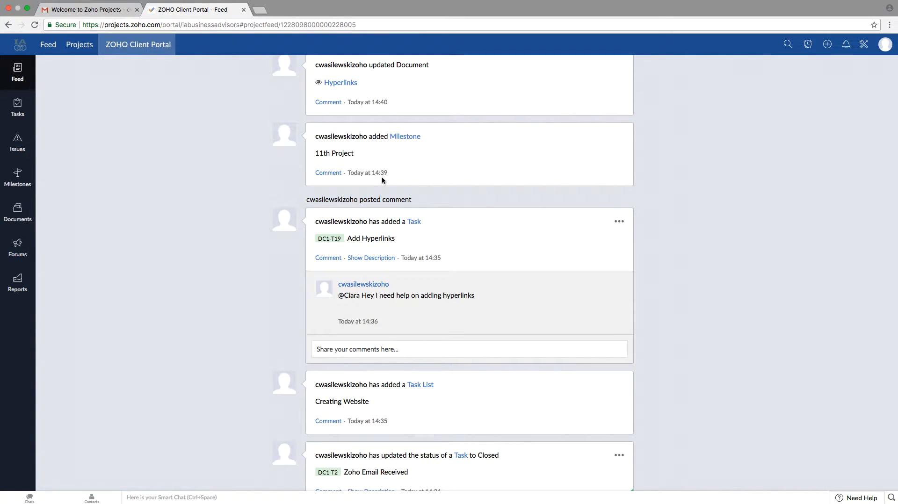
{"action": "scroll", "coordinate": [382, 178], "scroll_direction": "down", "scroll_amount": 1}
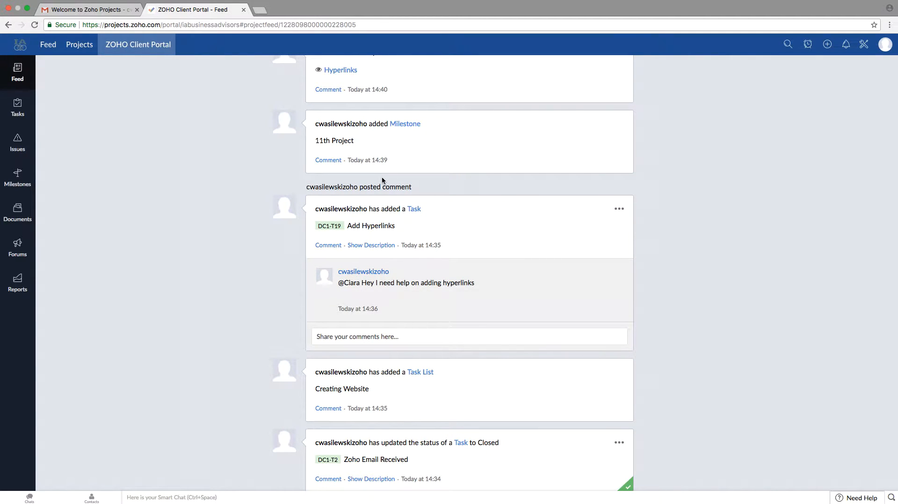
{"action": "scroll", "coordinate": [381, 181], "scroll_direction": "up", "scroll_amount": 5}
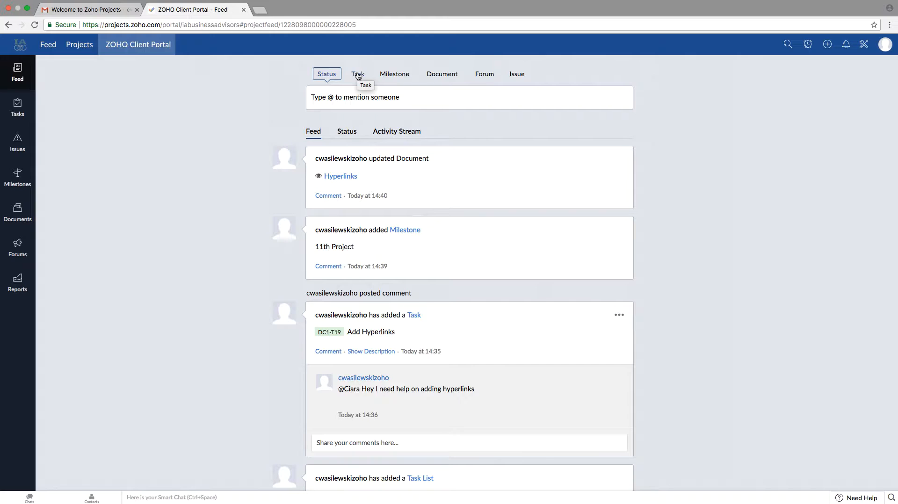
{"action": "left_click", "coordinate": [351, 97]}
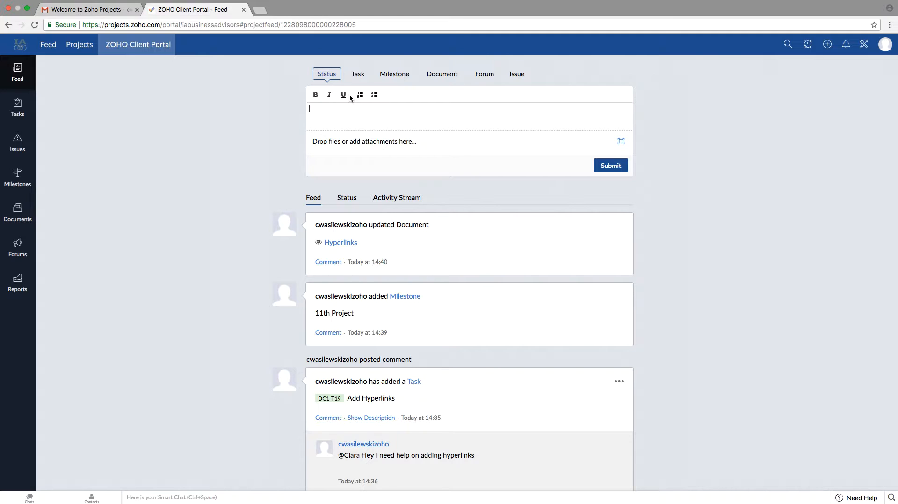
{"action": "type", "text": "@Ciara"}
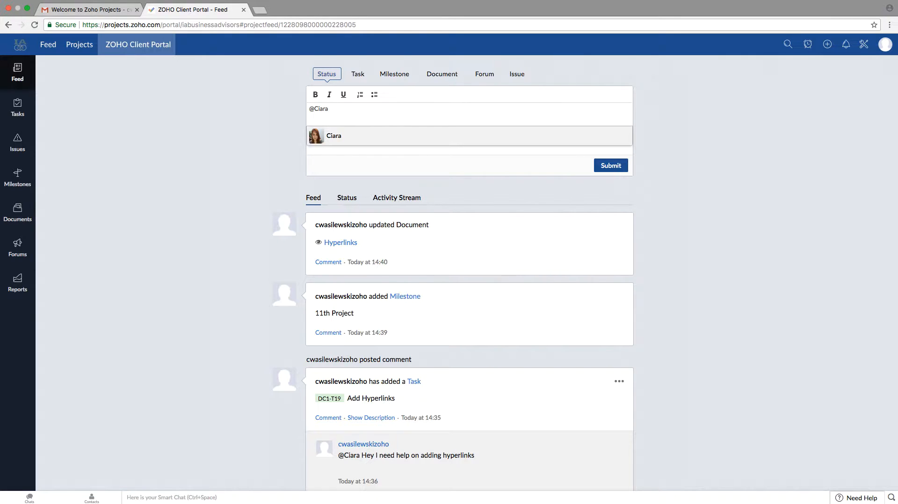
{"action": "type", "text": " Hey, I need your hel"}
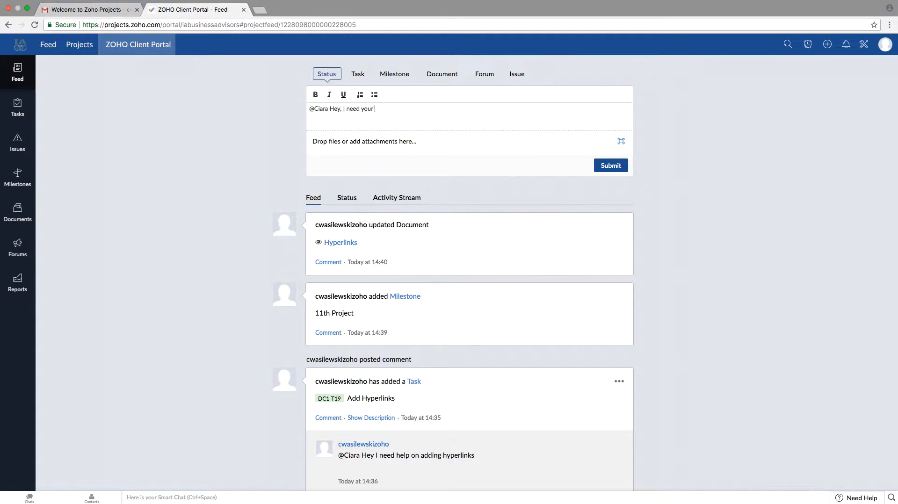
{"action": "type", "text": "p"}
{"action": "left_click", "coordinate": [610, 167]}
{"action": "left_click", "coordinate": [34, 25]}
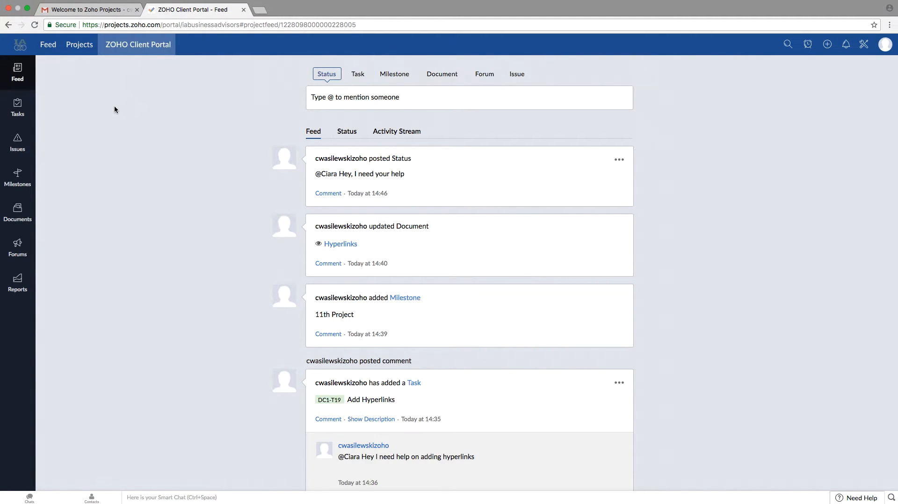
- View the project's tasks and the overall projects list, and return to the ZOHO Client Portal project
{"action": "left_click", "coordinate": [15, 110]}
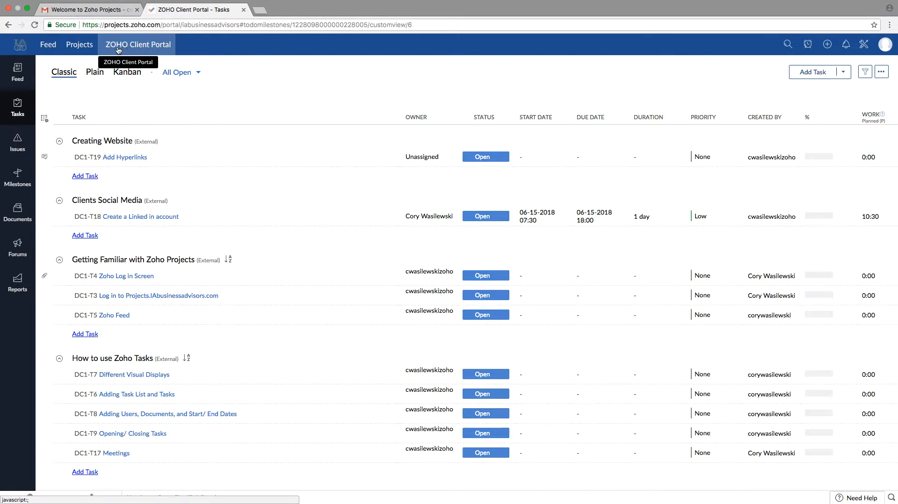
{"action": "left_click", "coordinate": [88, 49]}
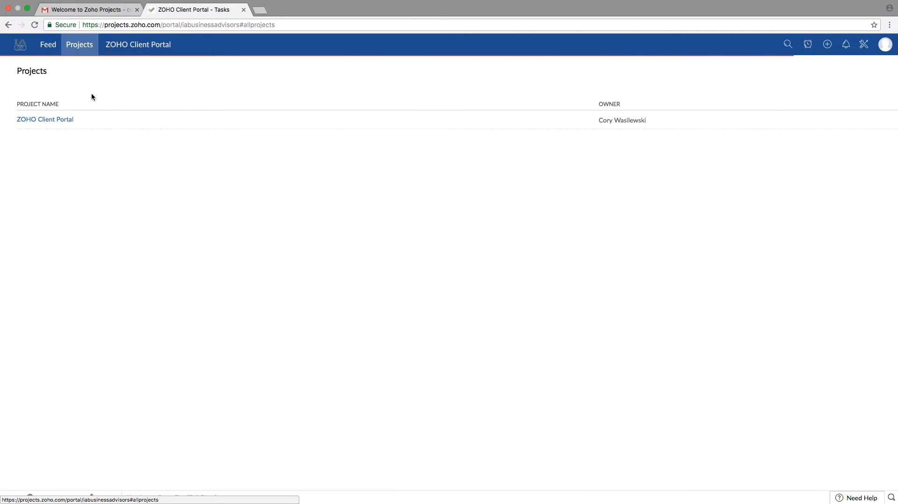
{"action": "left_click", "coordinate": [116, 48]}
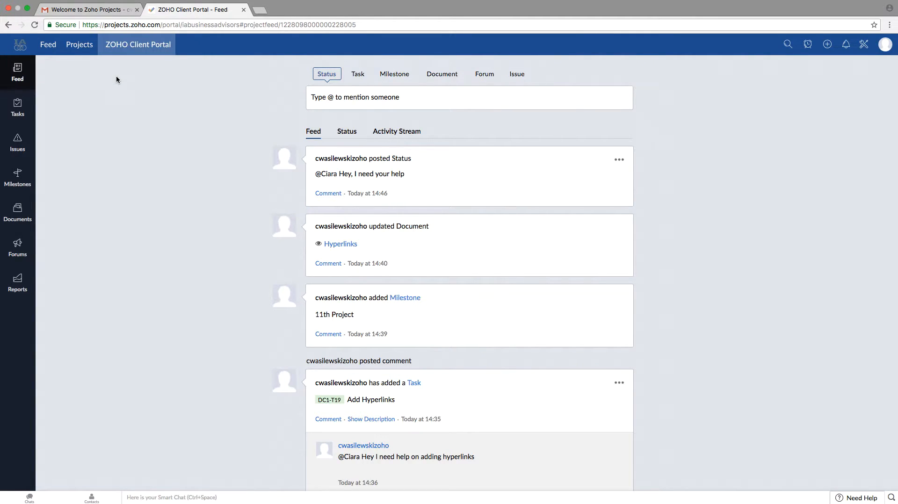
- Create a task list named "Website" in the project's tasks, without a related milestone
{"action": "left_click", "coordinate": [19, 110]}
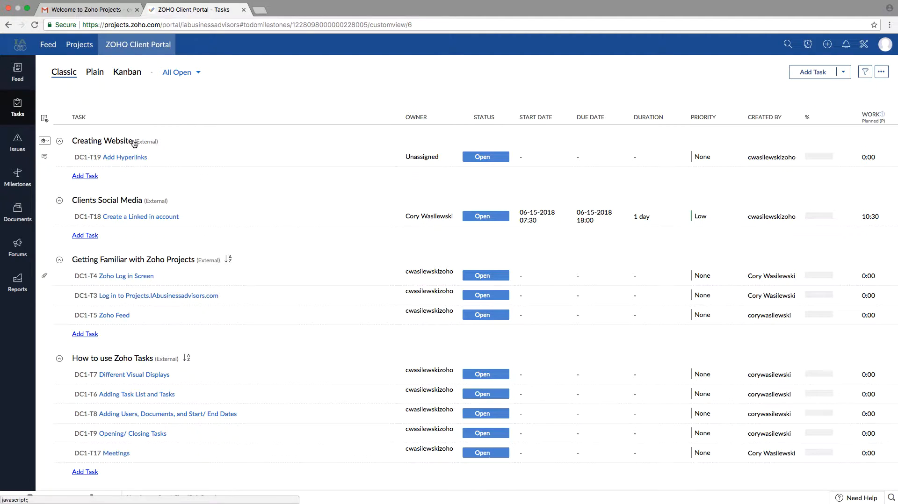
{"action": "left_click", "coordinate": [841, 74]}
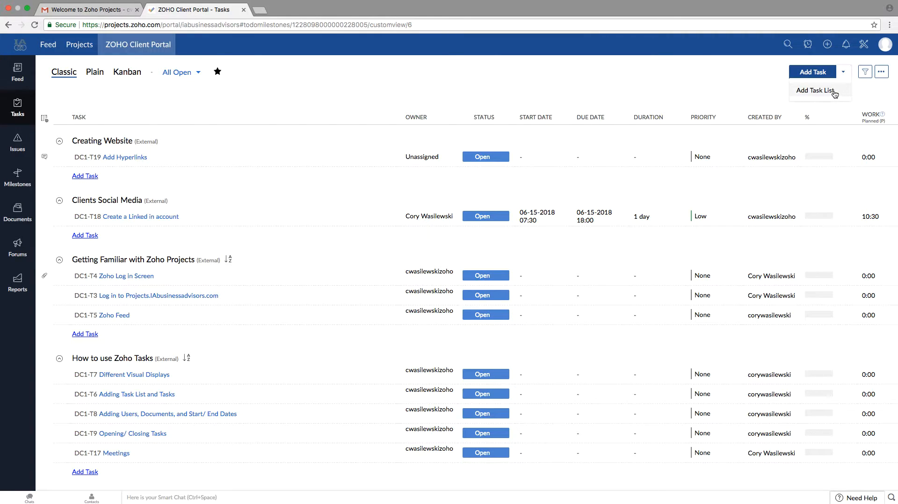
{"action": "left_click", "coordinate": [835, 93]}
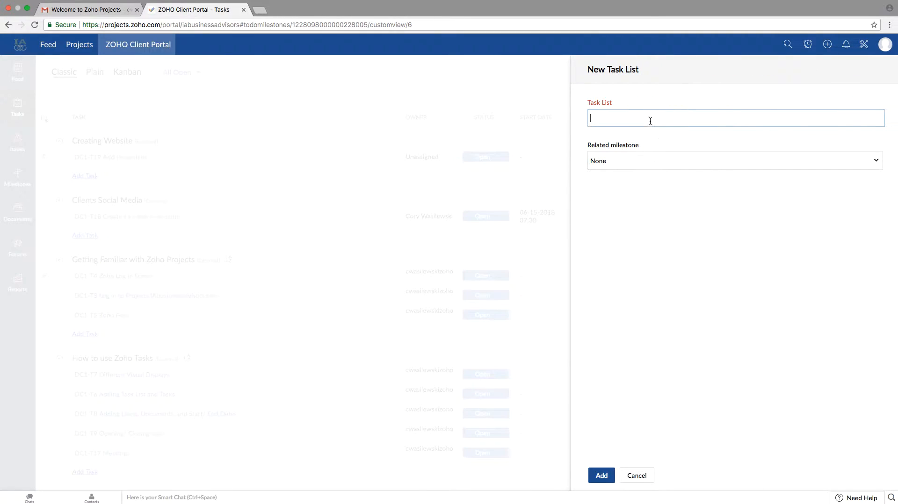
{"action": "type", "text": "Website"}
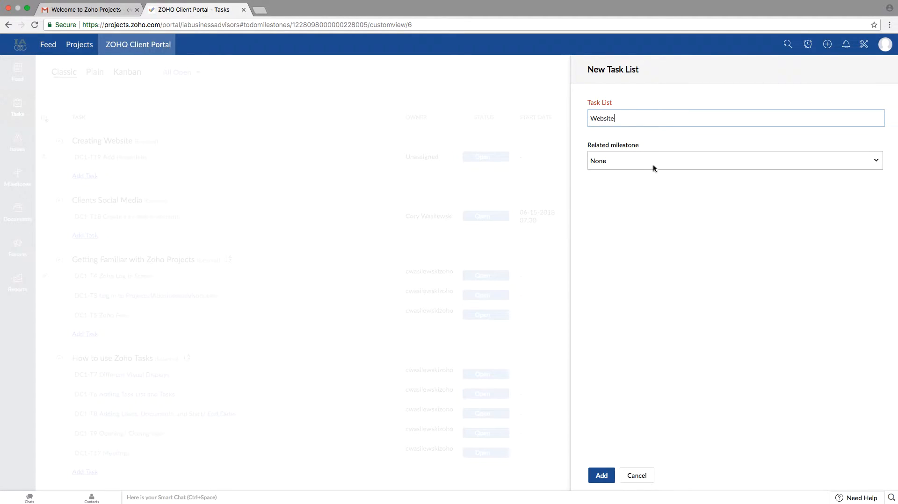
{"action": "left_click", "coordinate": [601, 476]}
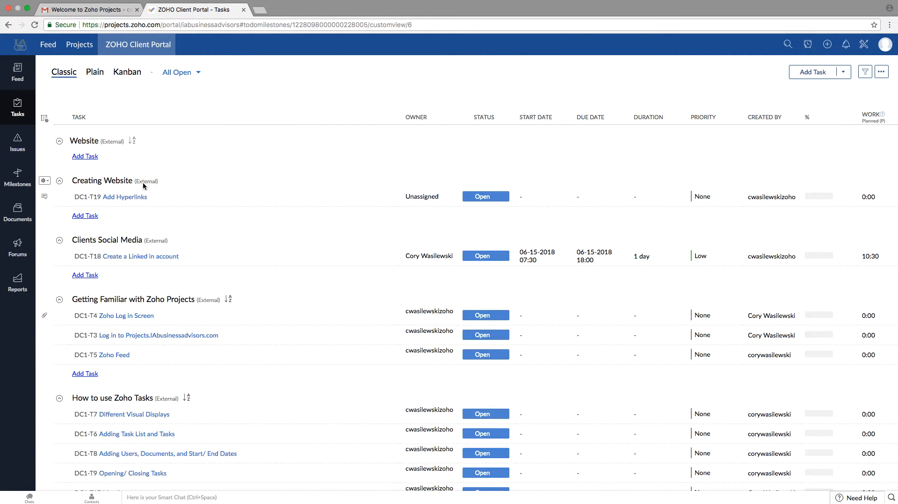
- Add a task named "SEO" to the Website task list
{"action": "left_click", "coordinate": [87, 157]}
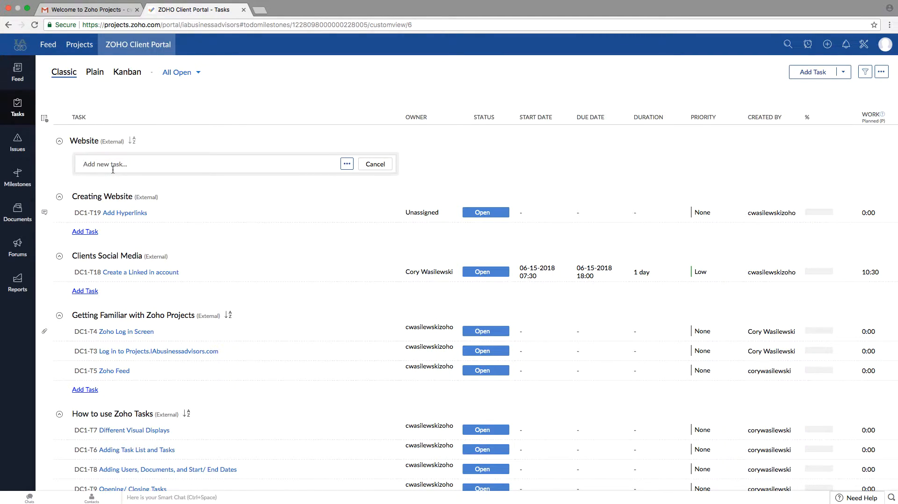
{"action": "type", "text": "SEO op"}
{"action": "key", "text": "BackSpace"}
{"action": "key", "text": "BackSpace"}
{"action": "key", "text": "Return"}
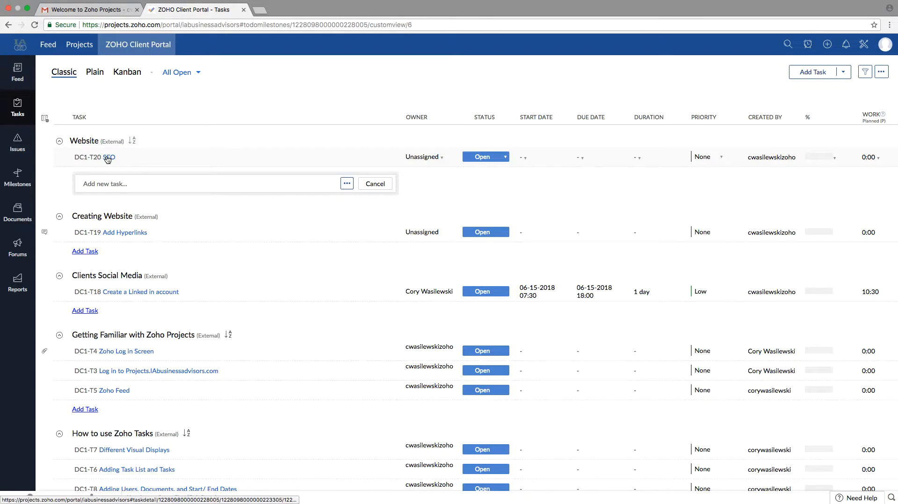
{"action": "left_click", "coordinate": [112, 158]}
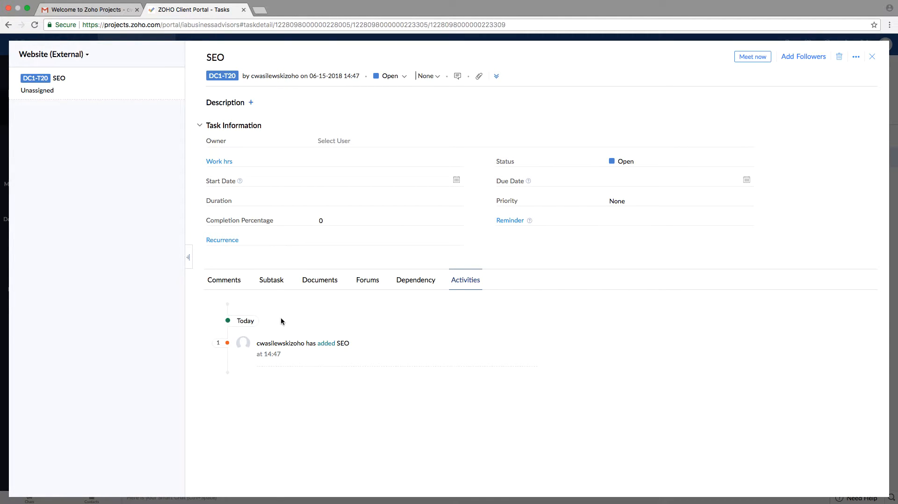
{"action": "scroll", "coordinate": [280, 320], "scroll_direction": "down", "scroll_amount": 2}
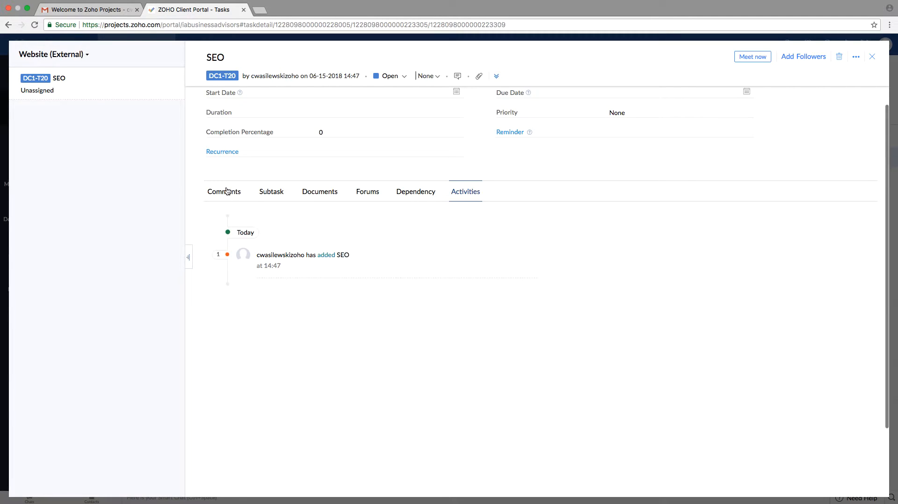
{"action": "left_click", "coordinate": [226, 190]}
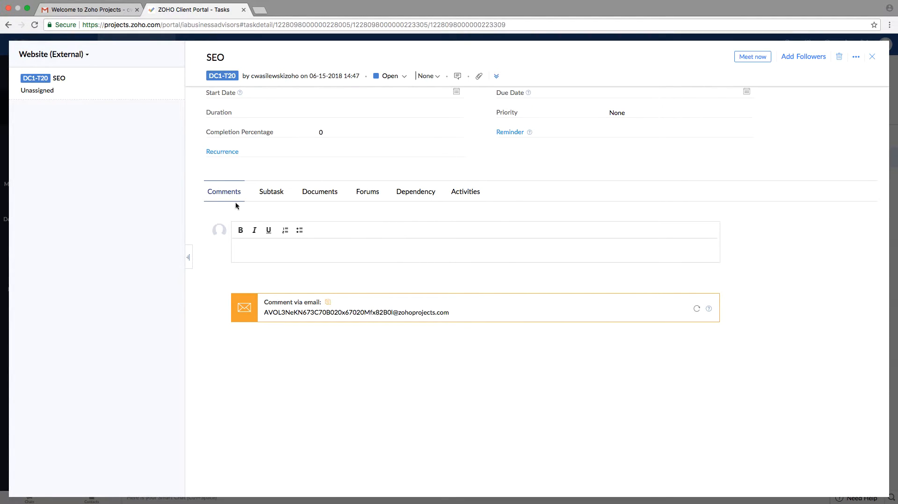
{"action": "left_click", "coordinate": [314, 243]}
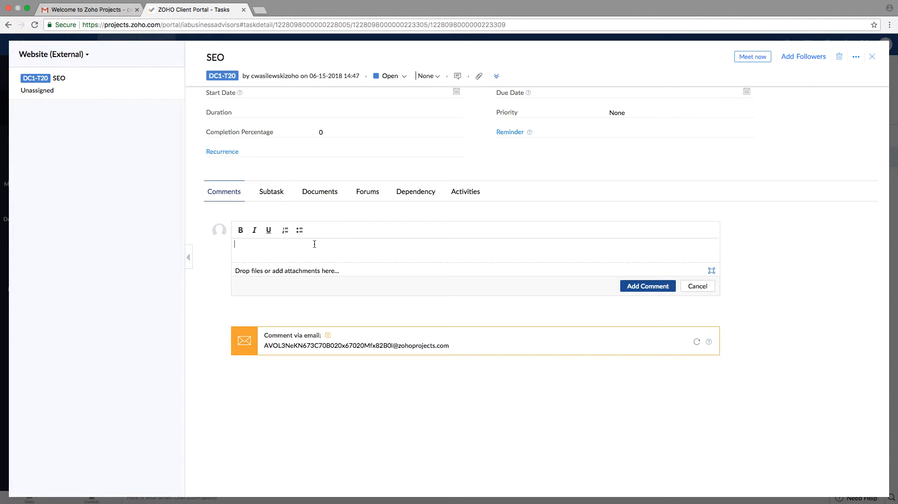
{"action": "type", "text": "@Ciara "}
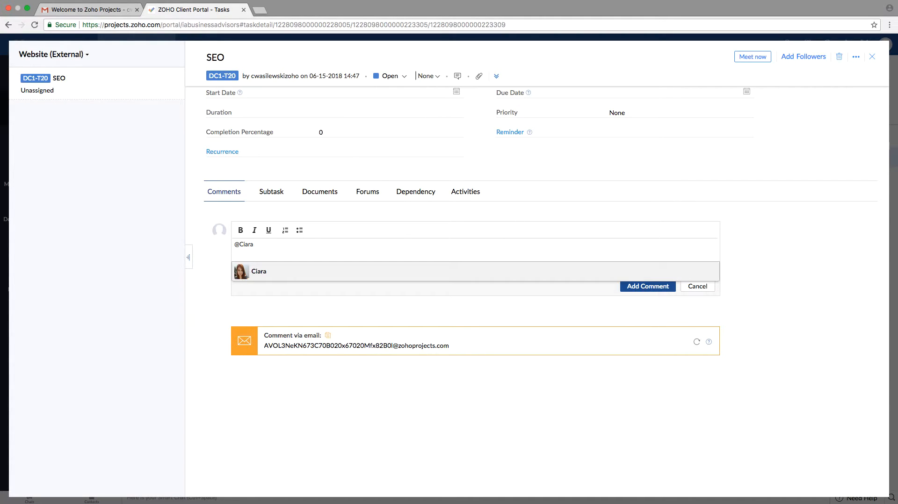
{"action": "type", "text": "I need help "}
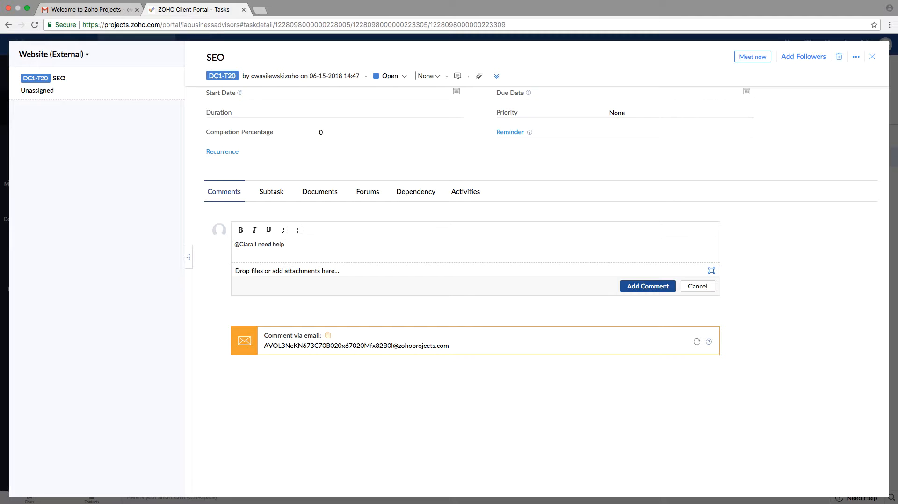
{"action": "type", "text": "with a website"}
{"action": "left_click", "coordinate": [628, 289]}
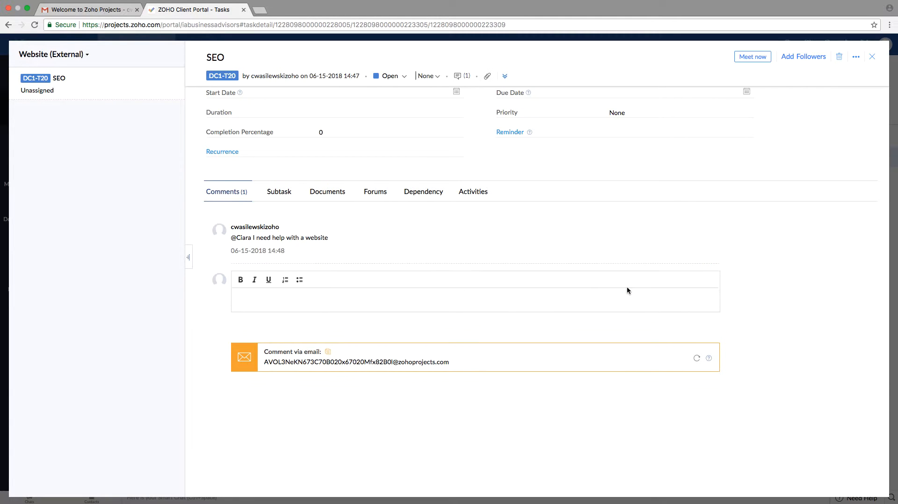
- Look through the SEO task's subtasks, documents, forums and dependency sections, and return to the project's task lists
{"action": "scroll", "coordinate": [472, 246], "scroll_direction": "up", "scroll_amount": 2}
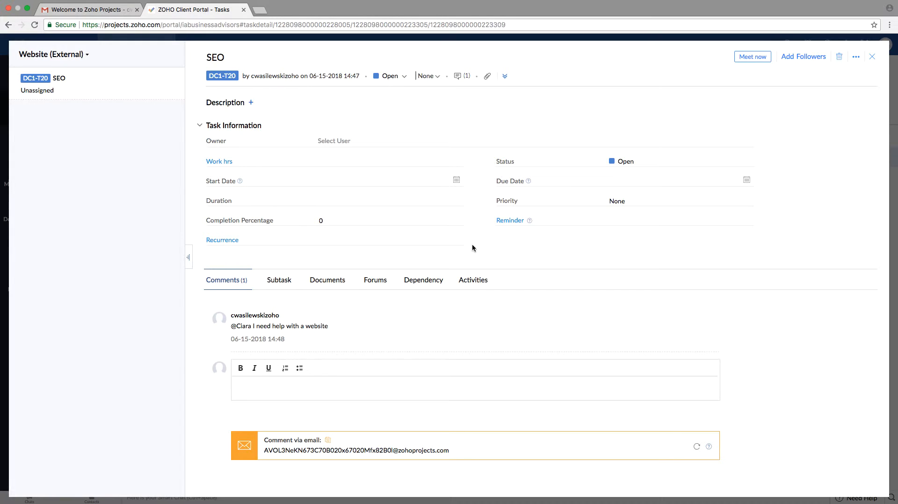
{"action": "left_click", "coordinate": [272, 284]}
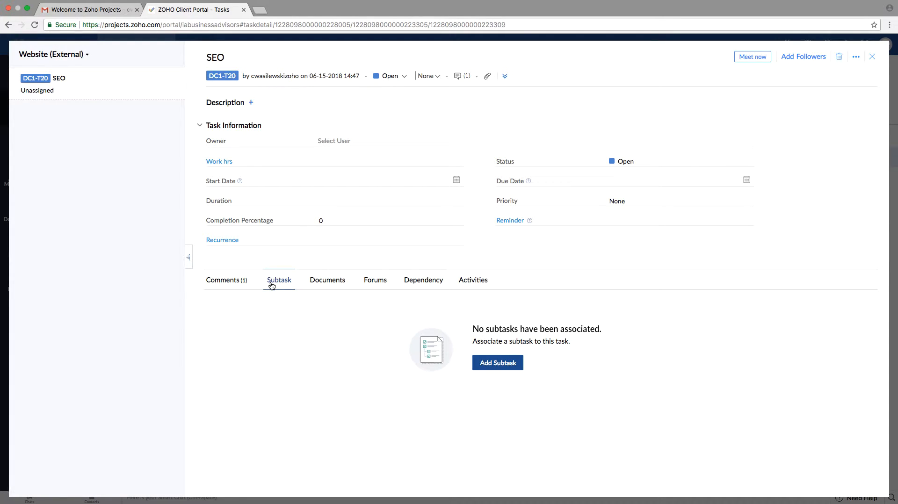
{"action": "left_click", "coordinate": [332, 286]}
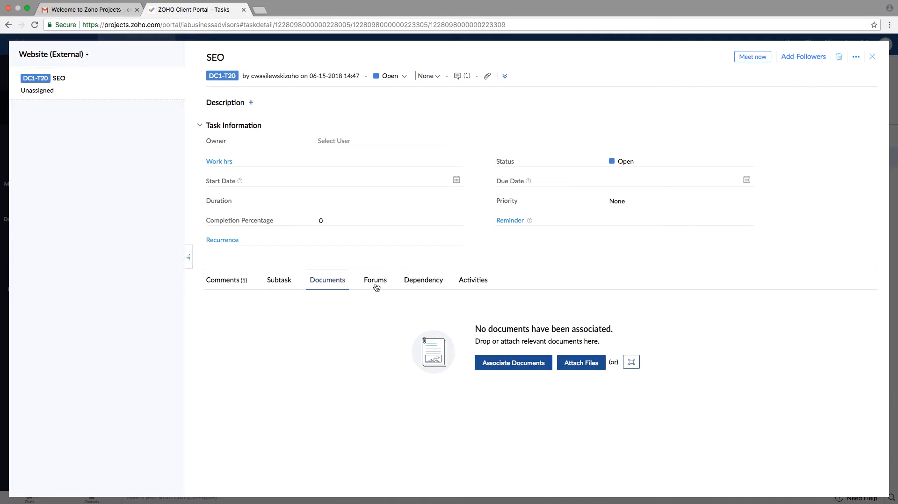
{"action": "left_click", "coordinate": [377, 287]}
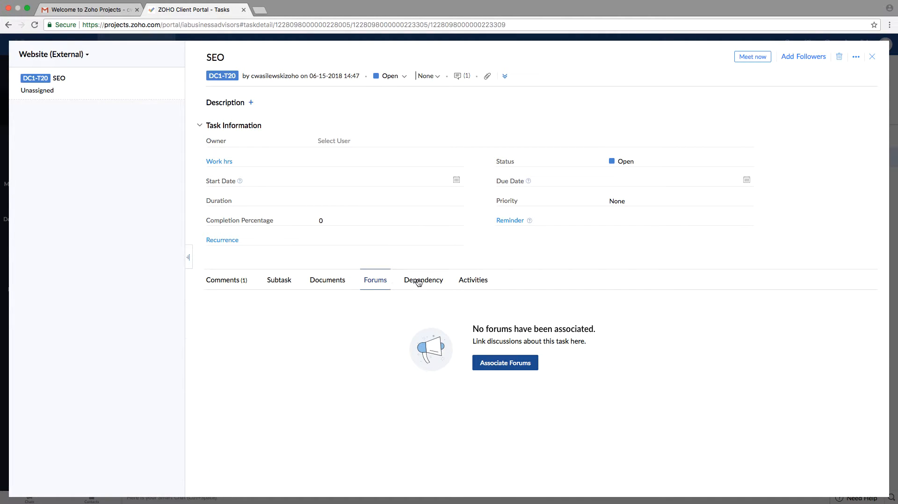
{"action": "left_click", "coordinate": [423, 282]}
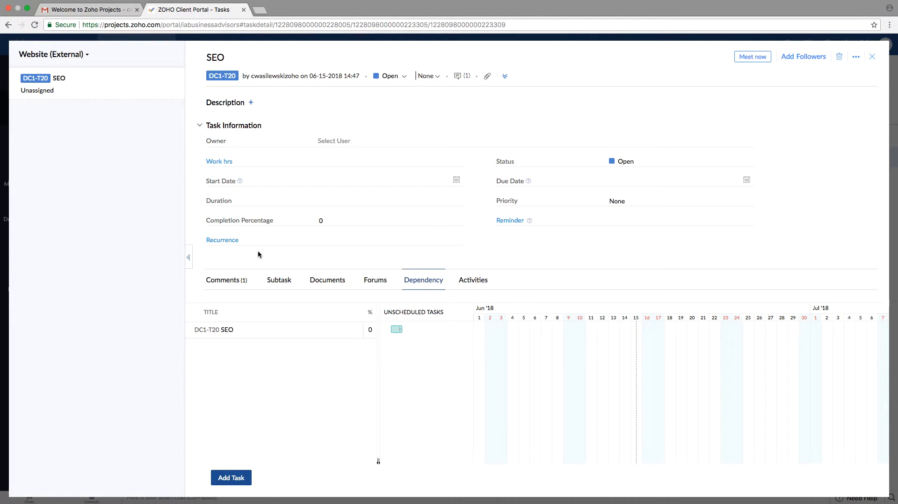
{"action": "left_click", "coordinate": [874, 57]}
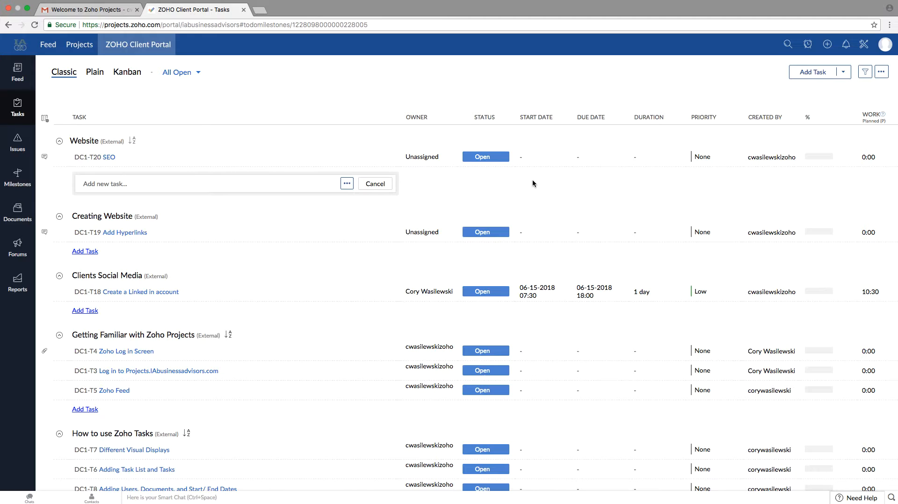
{"action": "scroll", "coordinate": [329, 282], "scroll_direction": "down", "scroll_amount": 5}
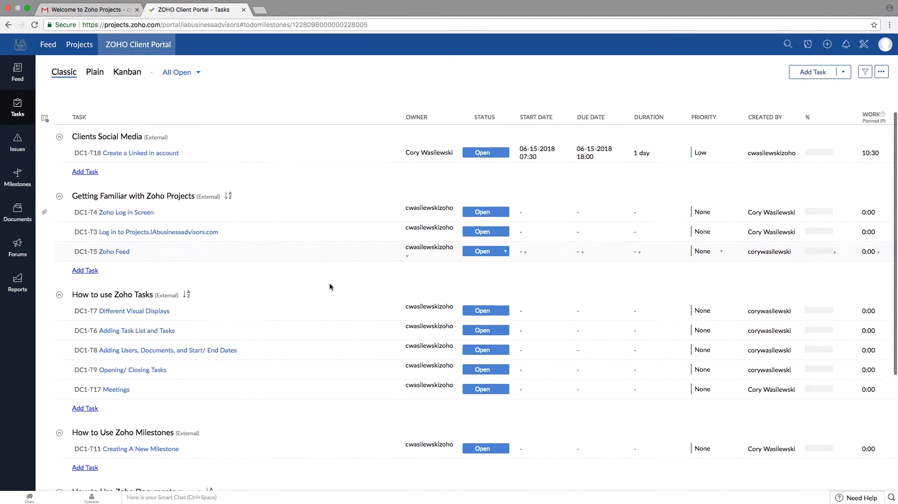
- Set the "Zoho Log in Screen" task's status to Closed and reload the page to review the remaining open tasks
{"action": "scroll", "coordinate": [329, 284], "scroll_direction": "down", "scroll_amount": 1}
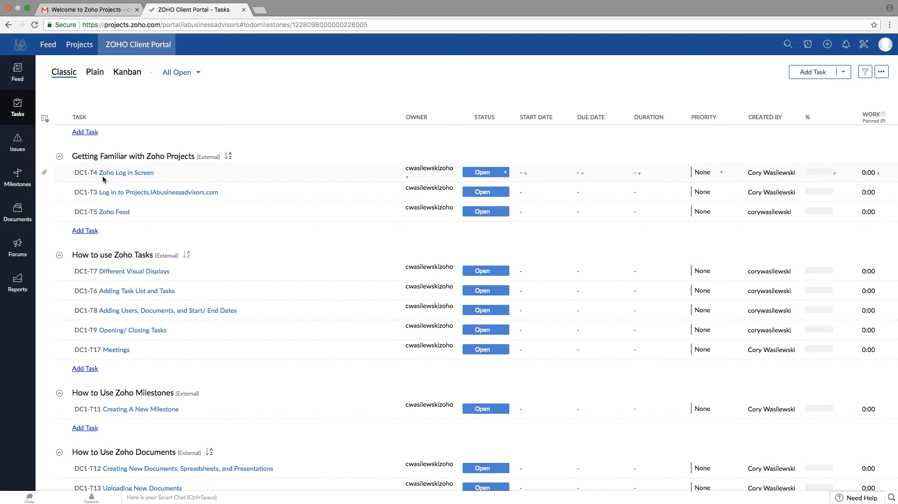
{"action": "left_click", "coordinate": [502, 174]}
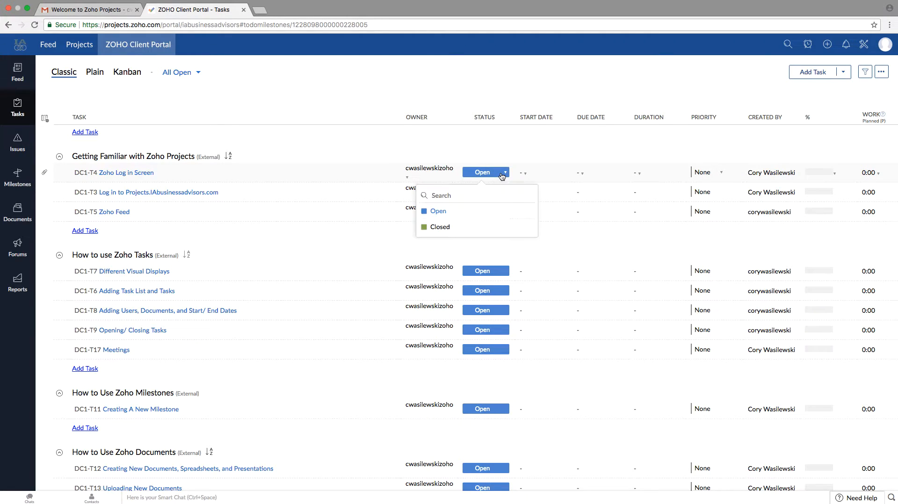
{"action": "left_click", "coordinate": [450, 227]}
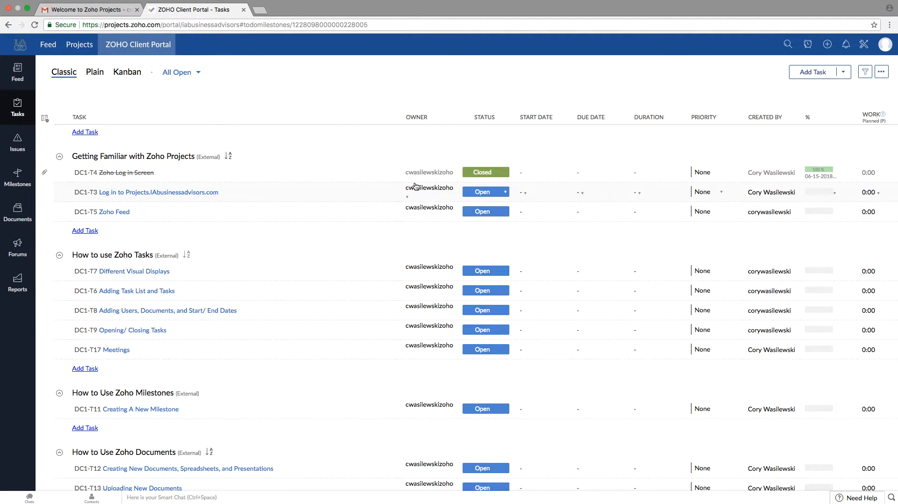
{"action": "left_click", "coordinate": [35, 25]}
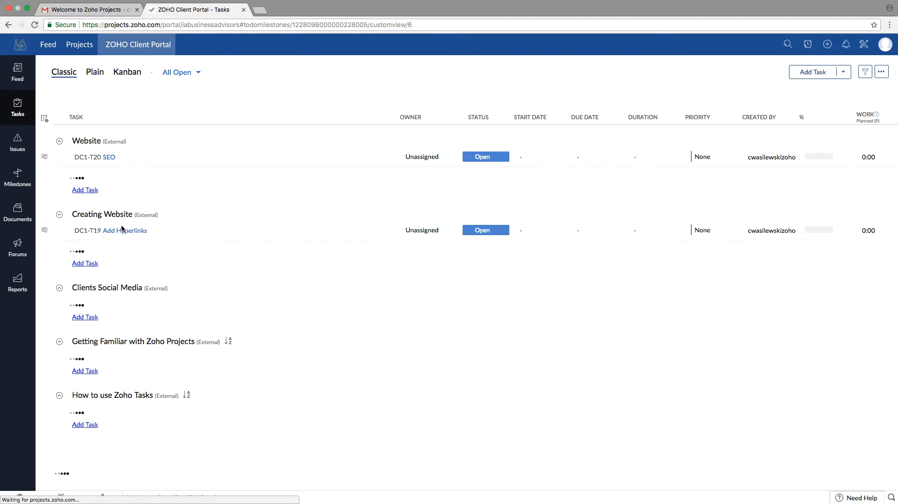
{"action": "scroll", "coordinate": [122, 229], "scroll_direction": "down", "scroll_amount": 2}
{"action": "scroll", "coordinate": [122, 228], "scroll_direction": "down", "scroll_amount": 2}
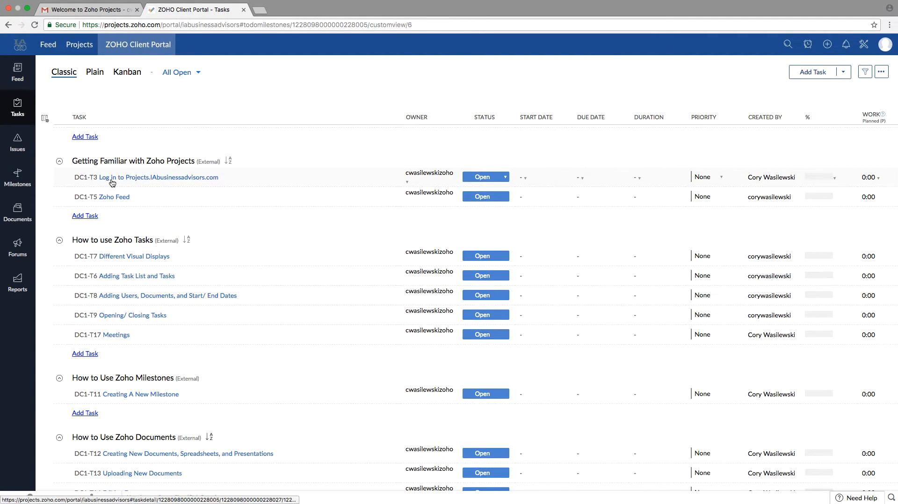
{"action": "scroll", "coordinate": [113, 182], "scroll_direction": "down", "scroll_amount": 1}
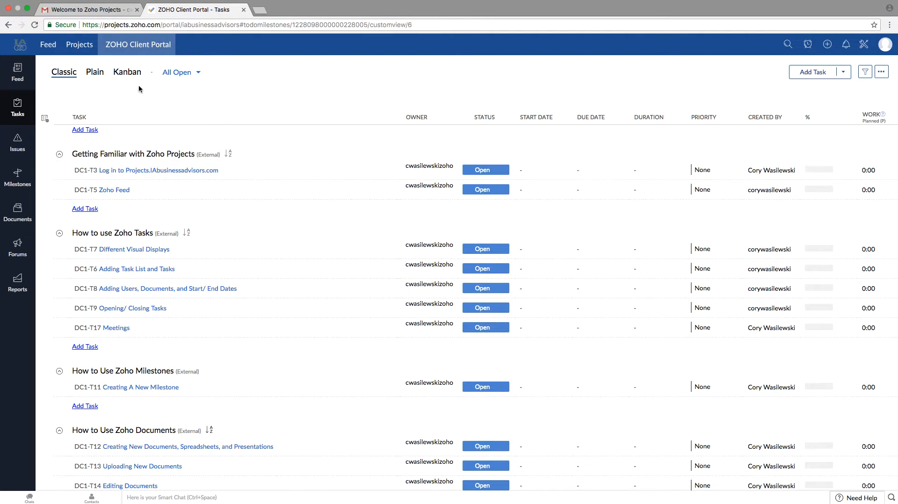
- View the project's tasks filtered by All Tasks and by All Closed, and return to the All Open filter
{"action": "left_click", "coordinate": [191, 72]}
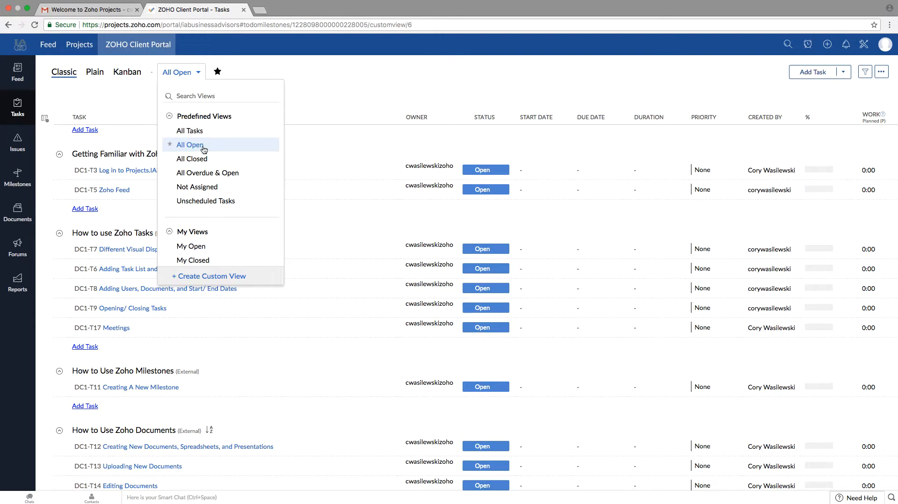
{"action": "left_click", "coordinate": [177, 131]}
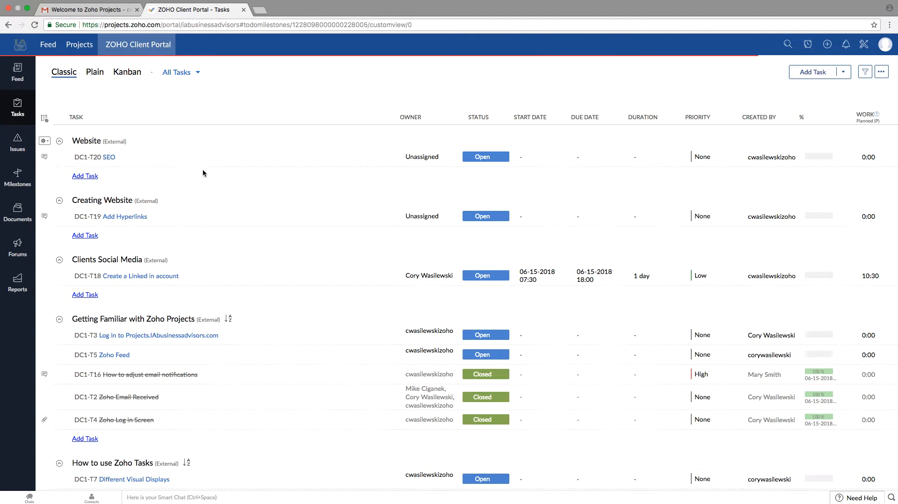
{"action": "scroll", "coordinate": [220, 261], "scroll_direction": "down", "scroll_amount": 4}
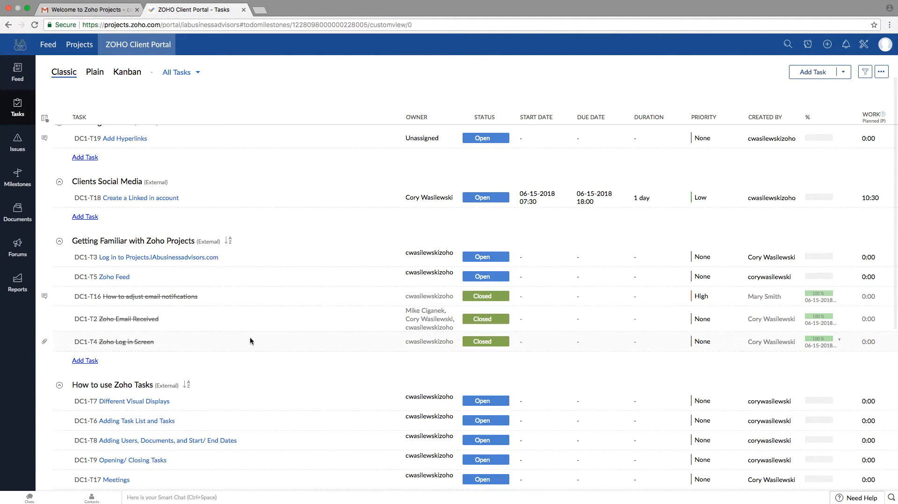
{"action": "scroll", "coordinate": [247, 334], "scroll_direction": "up", "scroll_amount": 4}
{"action": "left_click", "coordinate": [182, 72]}
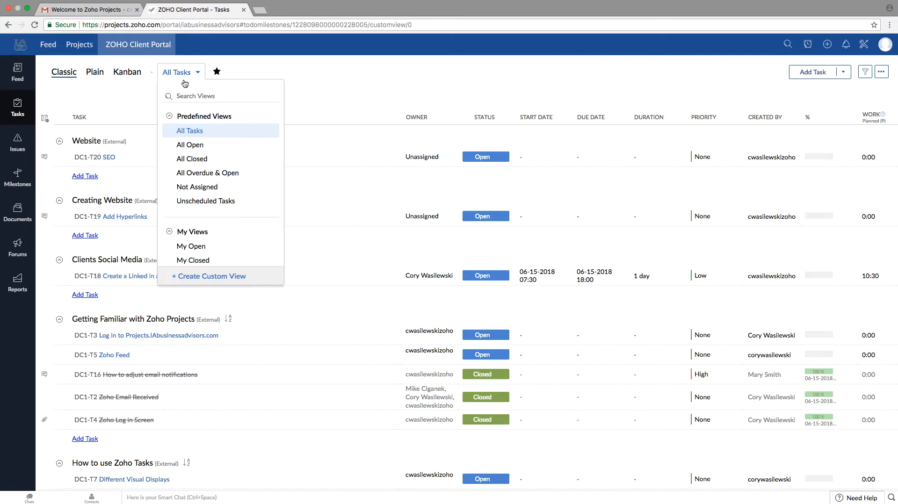
{"action": "left_click", "coordinate": [189, 160]}
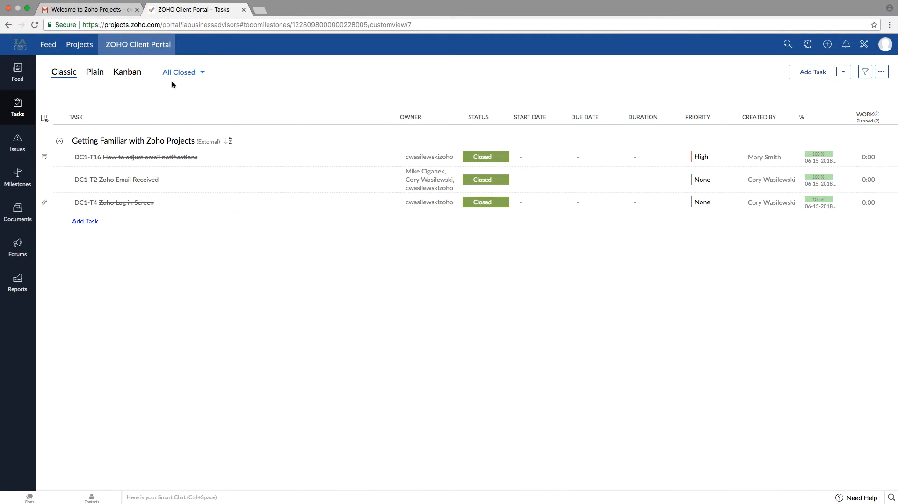
{"action": "left_click", "coordinate": [186, 75]}
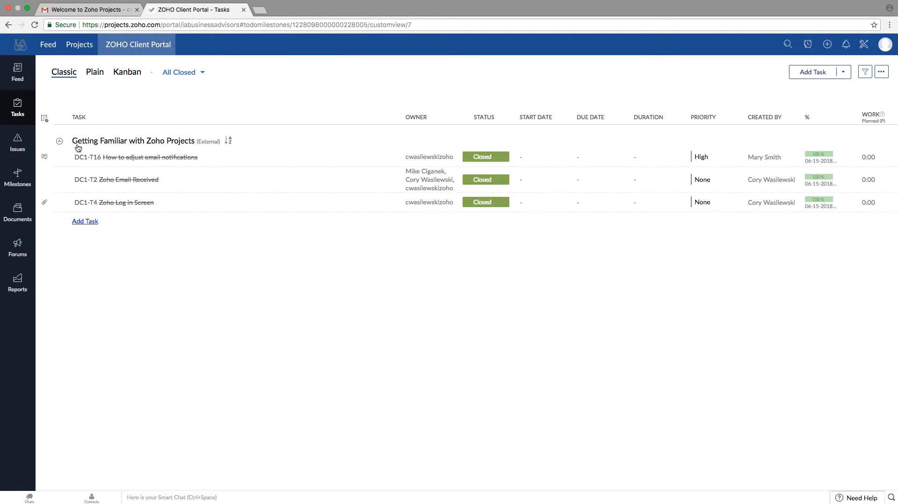
{"action": "left_click", "coordinate": [176, 75]}
{"action": "left_click", "coordinate": [196, 145]}
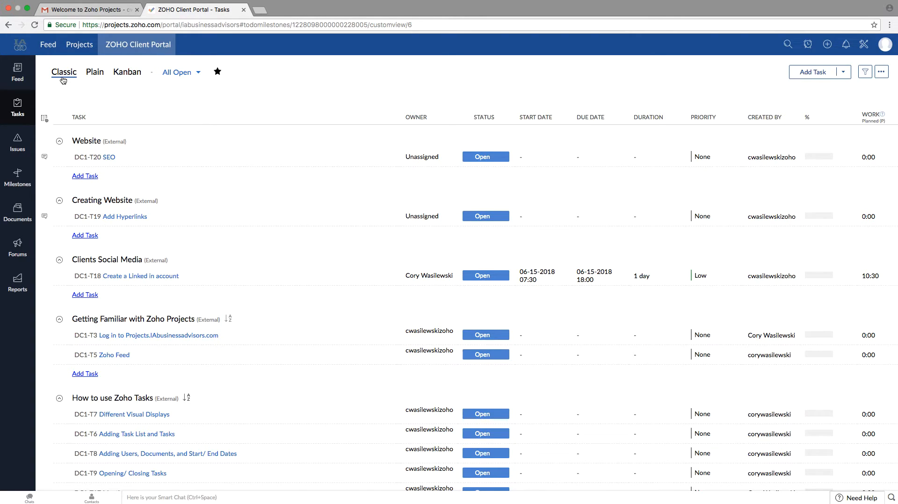
- View the open tasks in the Plain and Kanban layouts, and return to the Classic layout
{"action": "left_click", "coordinate": [89, 73]}
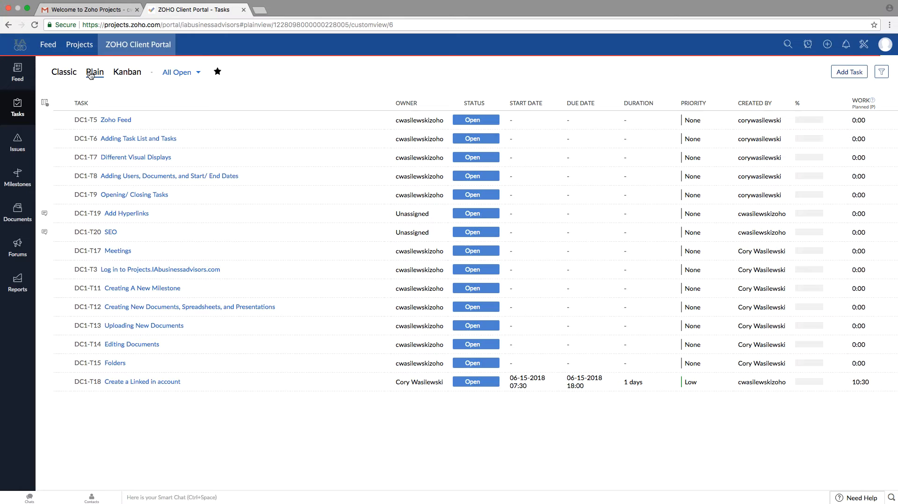
{"action": "left_click", "coordinate": [131, 74]}
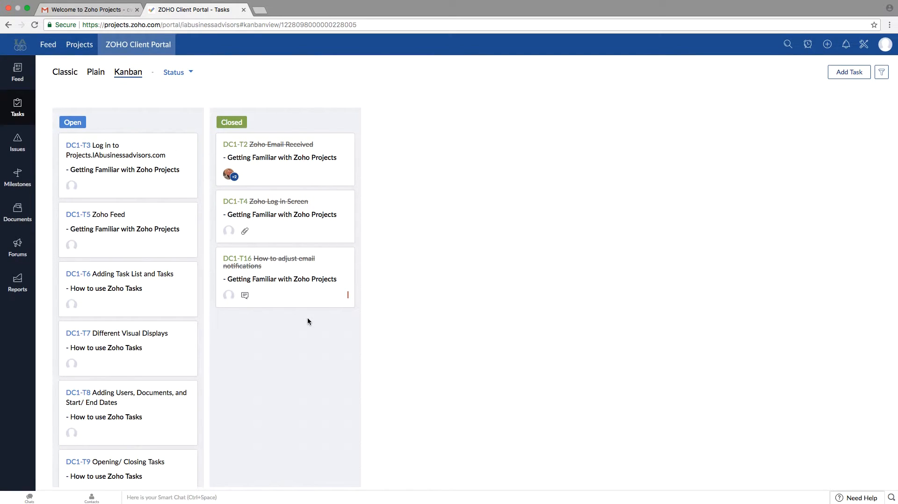
{"action": "left_click", "coordinate": [57, 74]}
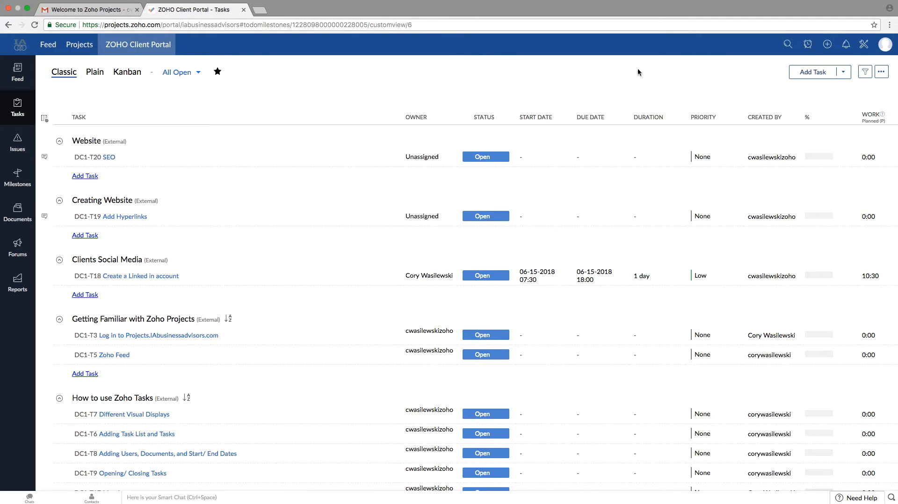
- Check the recent notifications and, in the personal preferences, switch on email notifications for comments on tasks I created
{"action": "left_click", "coordinate": [847, 47]}
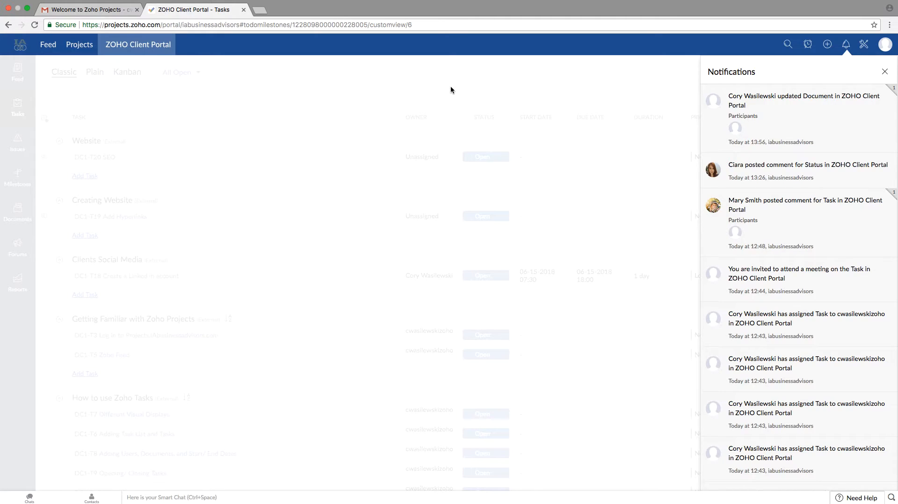
{"action": "left_click", "coordinate": [866, 44]}
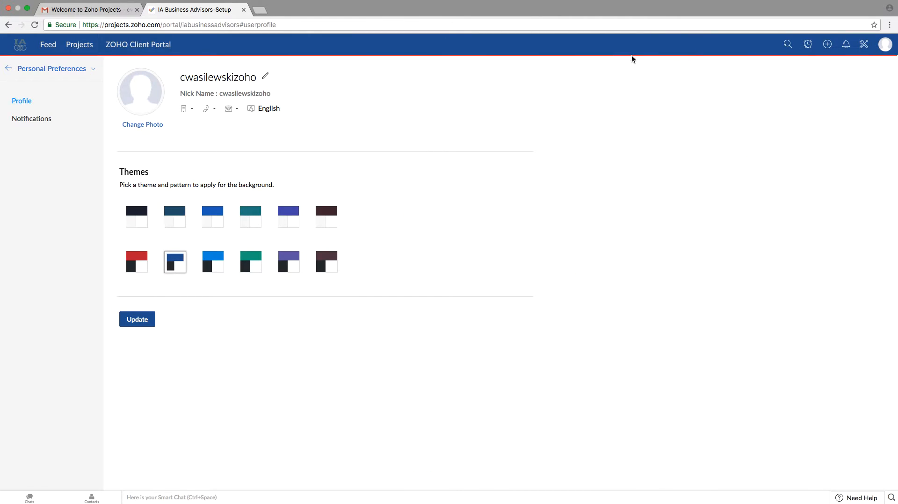
{"action": "left_click", "coordinate": [53, 119]}
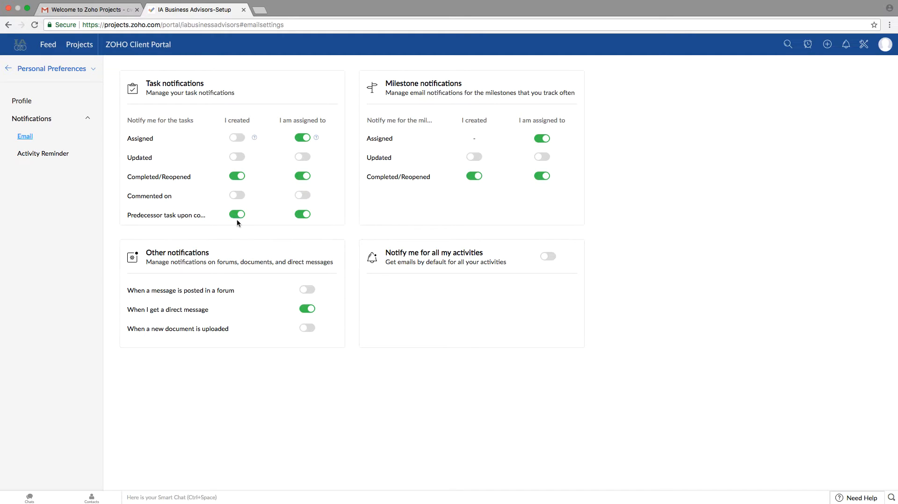
{"action": "left_click", "coordinate": [236, 196]}
{"action": "left_click", "coordinate": [21, 100]}
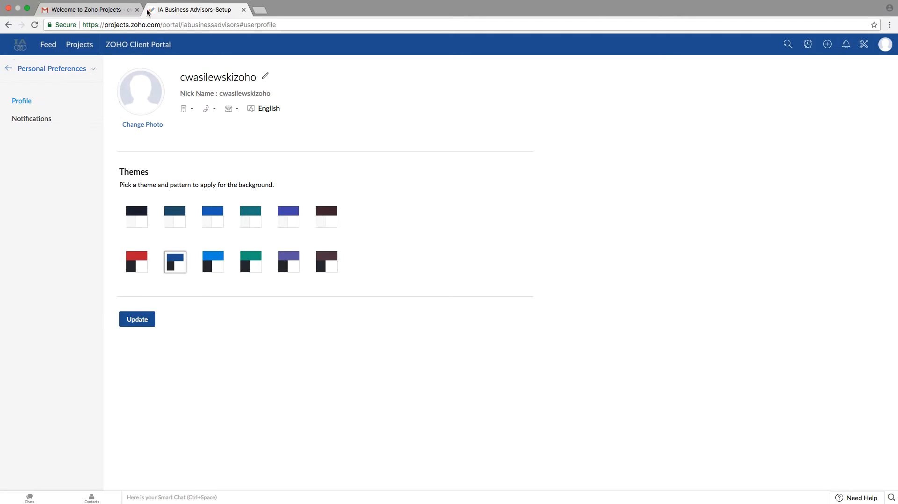
- Return to the ZOHO Client Portal project and look through its issues in list and Kanban layouts, including the predefined view filters
{"action": "left_click", "coordinate": [137, 45]}
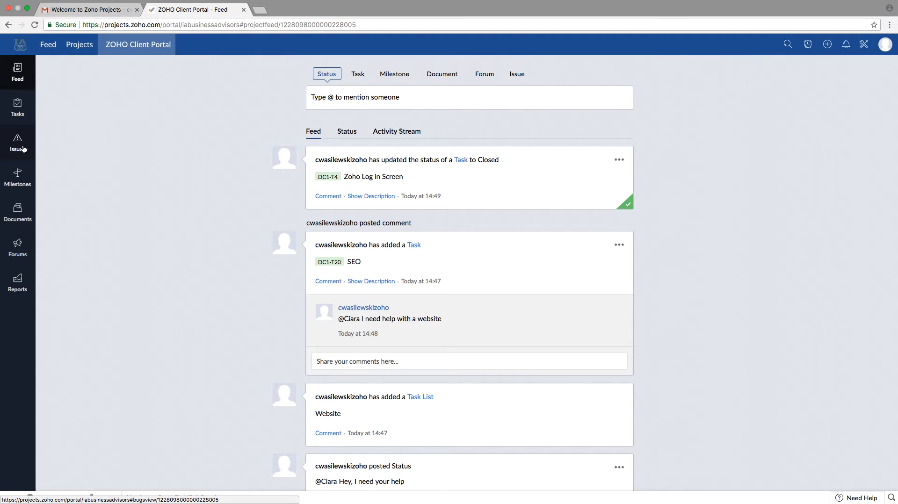
{"action": "left_click", "coordinate": [22, 145]}
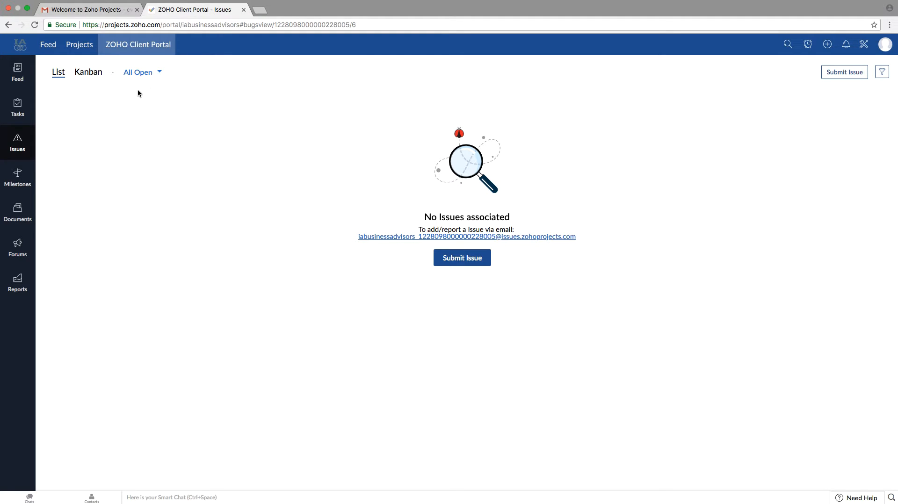
{"action": "left_click", "coordinate": [93, 74]}
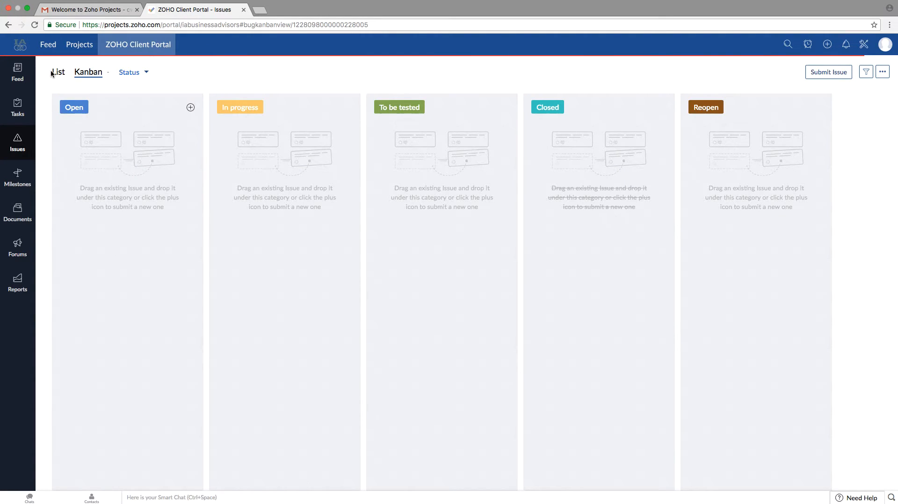
{"action": "left_click", "coordinate": [55, 72]}
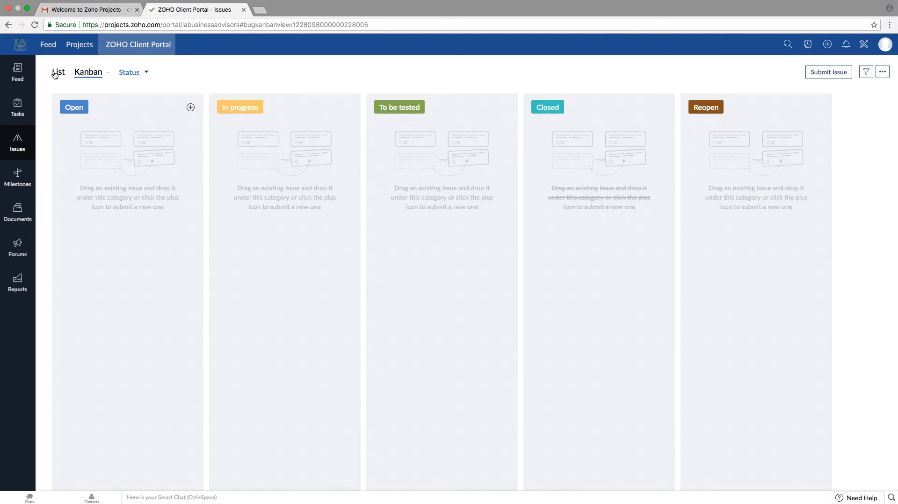
{"action": "left_click", "coordinate": [155, 72]}
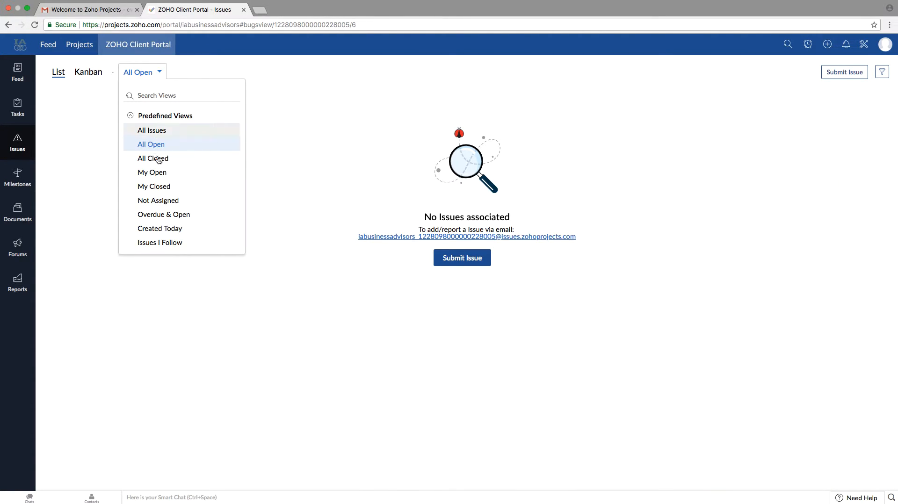
{"action": "left_click", "coordinate": [97, 168]}
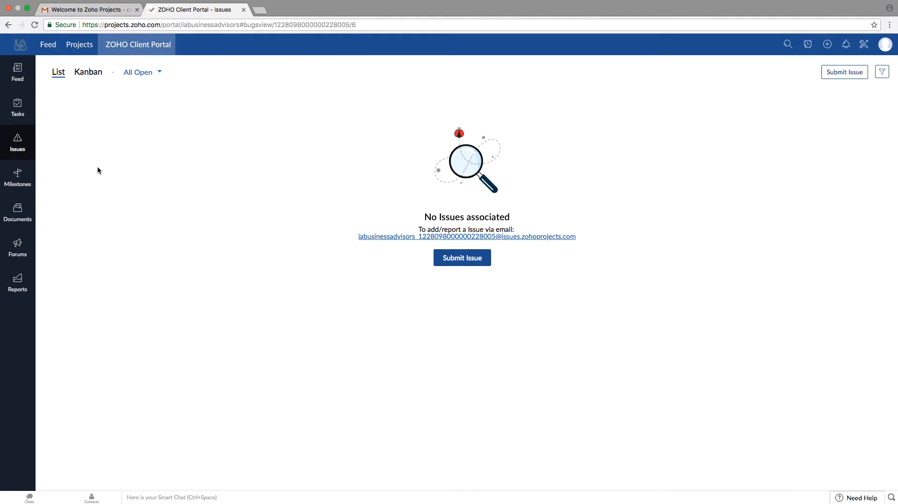
- Add a milestone named "12th Project" to the project with the default dates, owner and External flag
{"action": "left_click", "coordinate": [27, 180]}
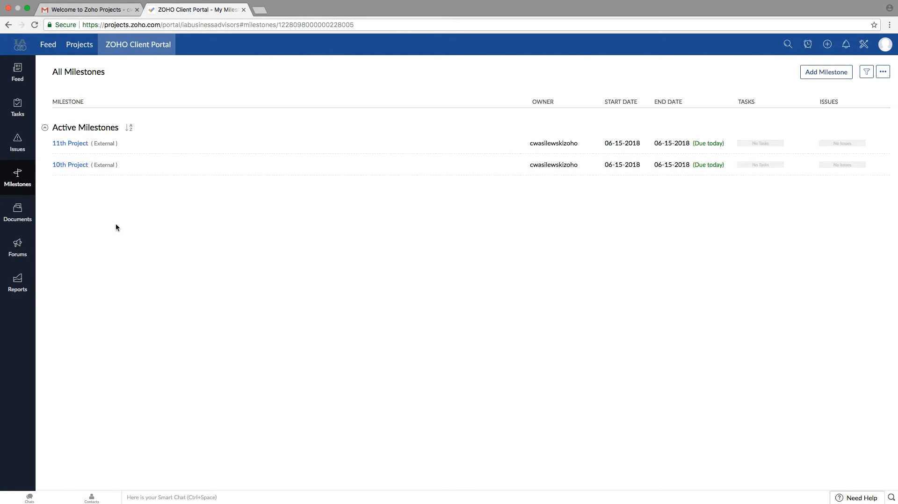
{"action": "left_click", "coordinate": [807, 74]}
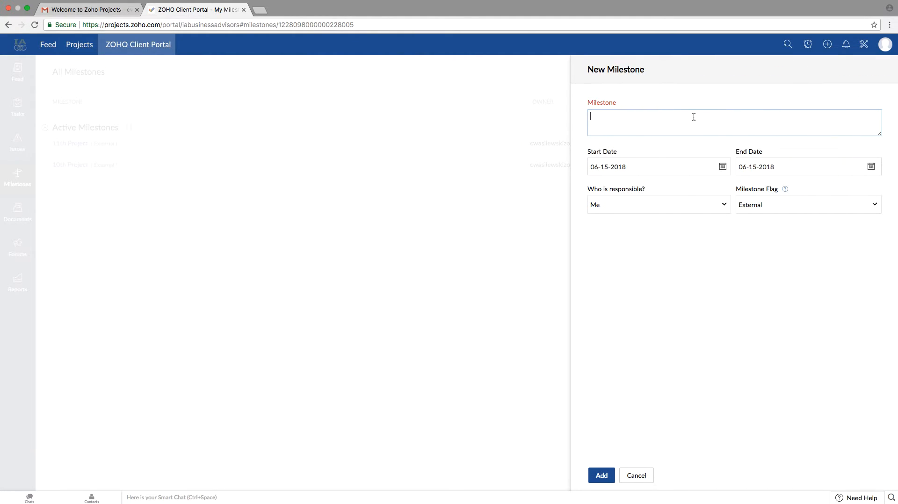
{"action": "type", "text": "12th Project"}
{"action": "left_click", "coordinate": [602, 475]}
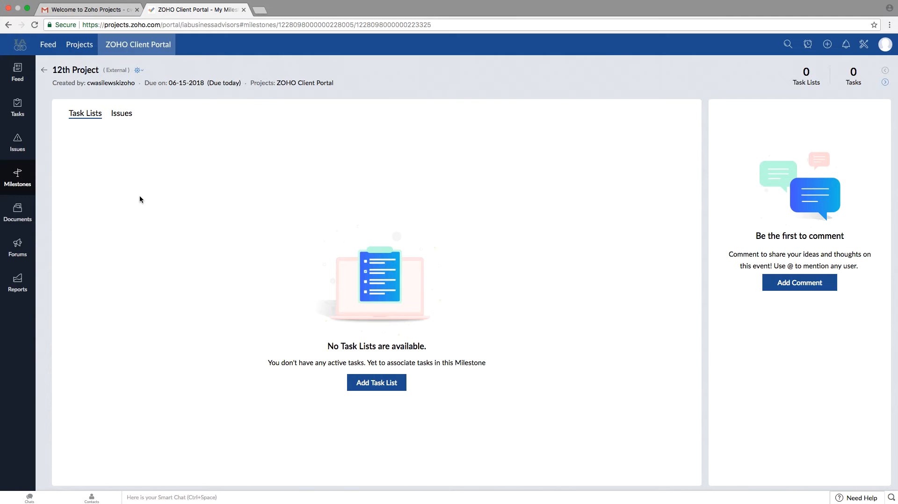
- Look through the 12th Project milestone's issues and task lists, and return to the list of all milestones
{"action": "left_click", "coordinate": [122, 114]}
{"action": "left_click", "coordinate": [85, 116]}
{"action": "left_click", "coordinate": [45, 71]}
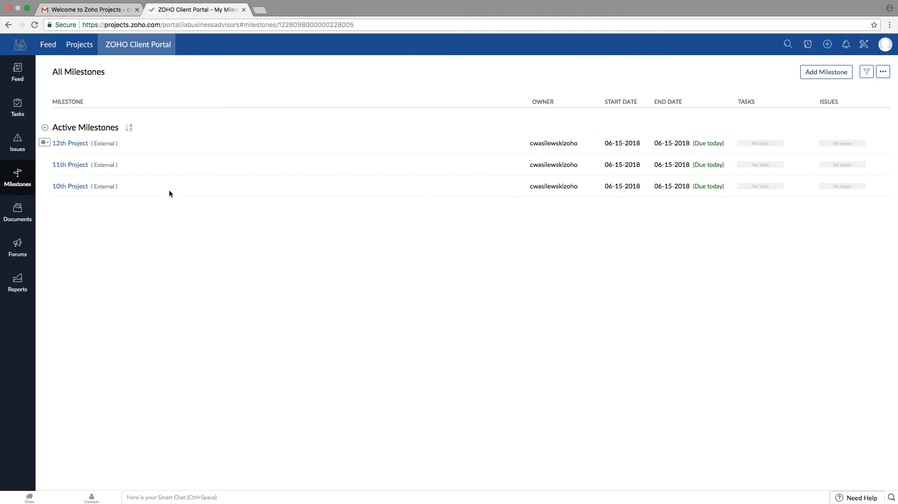
{"action": "left_click", "coordinate": [76, 144]}
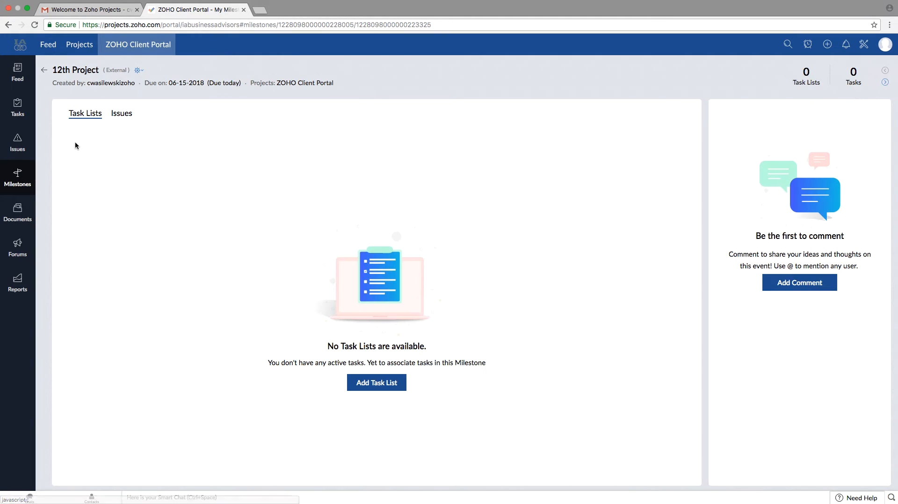
{"action": "left_click", "coordinate": [45, 71]}
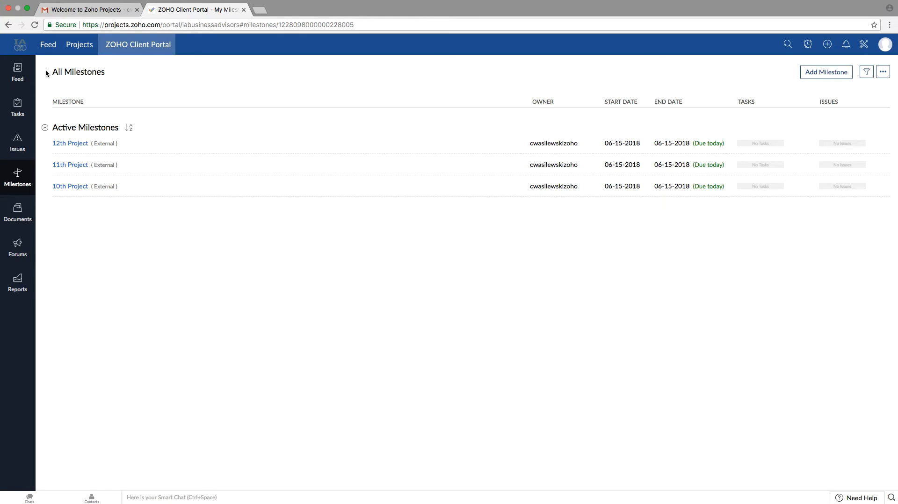
- Create a spreadsheet named "Website" in the project's documents and enter ZOHO in cell A1
{"action": "left_click", "coordinate": [20, 212]}
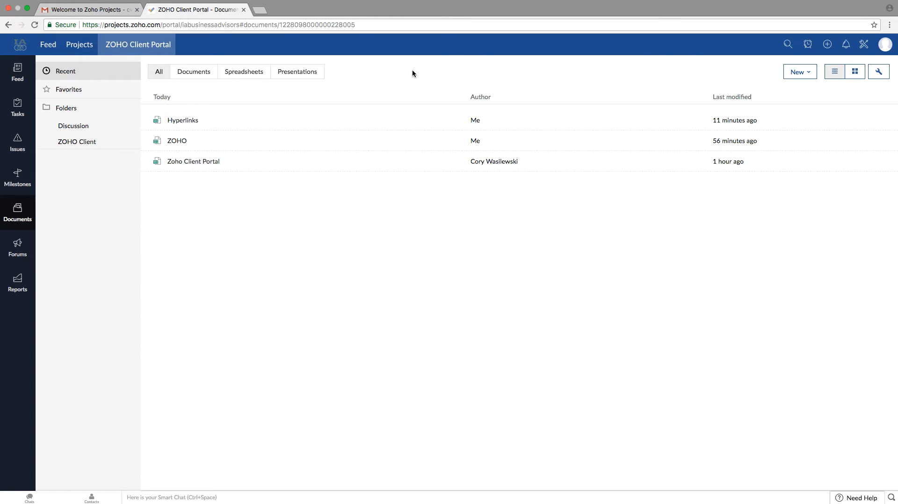
{"action": "left_click", "coordinate": [807, 71]}
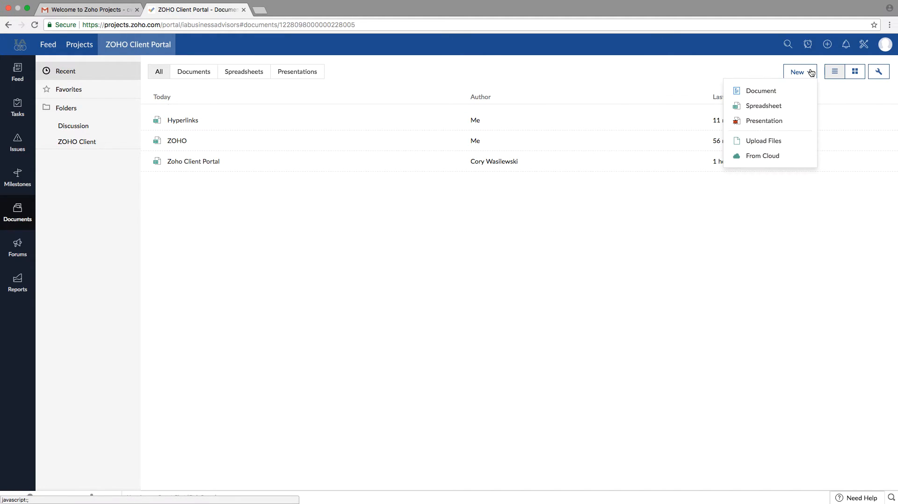
{"action": "left_click", "coordinate": [766, 107]}
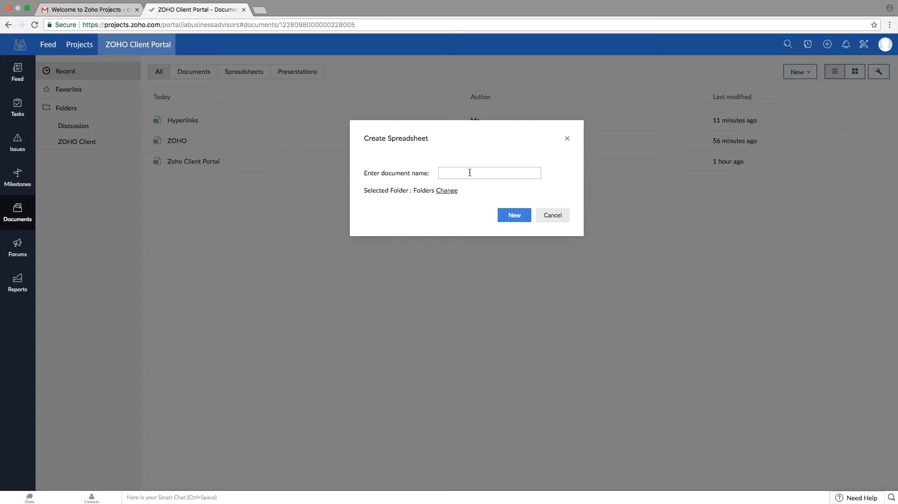
{"action": "type", "text": "Website"}
{"action": "left_click", "coordinate": [515, 211]}
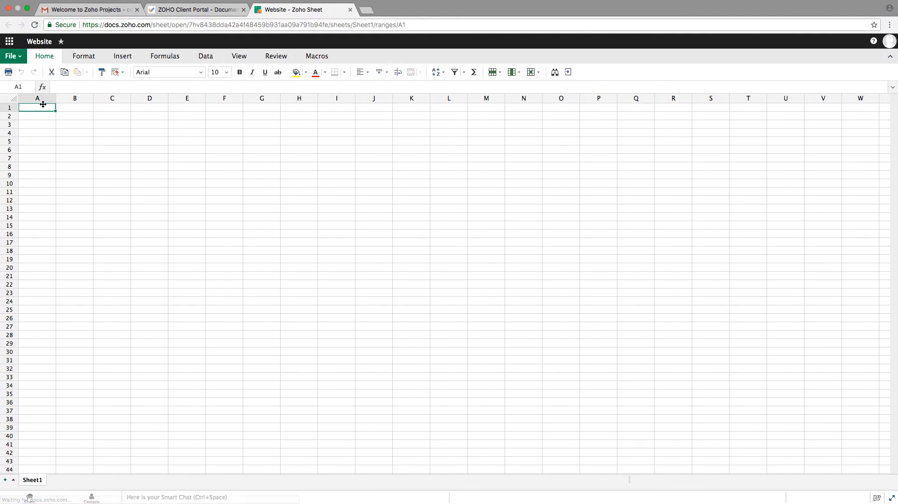
{"action": "type", "text": "ZOHO"}
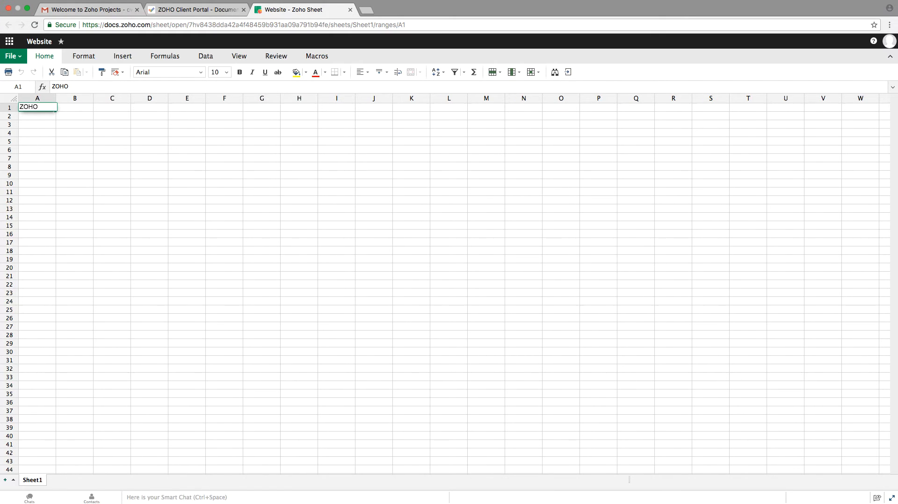
{"action": "left_click", "coordinate": [127, 139]}
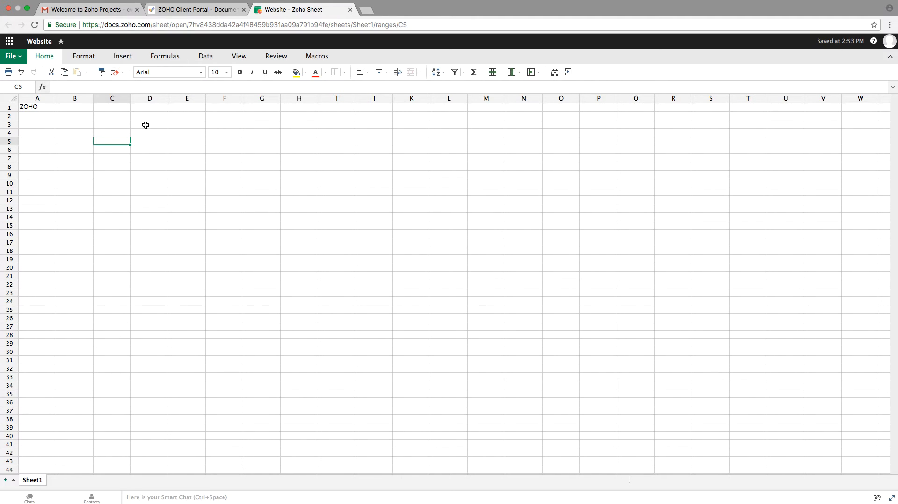
{"action": "left_click", "coordinate": [92, 122]}
{"action": "left_click", "coordinate": [76, 118]}
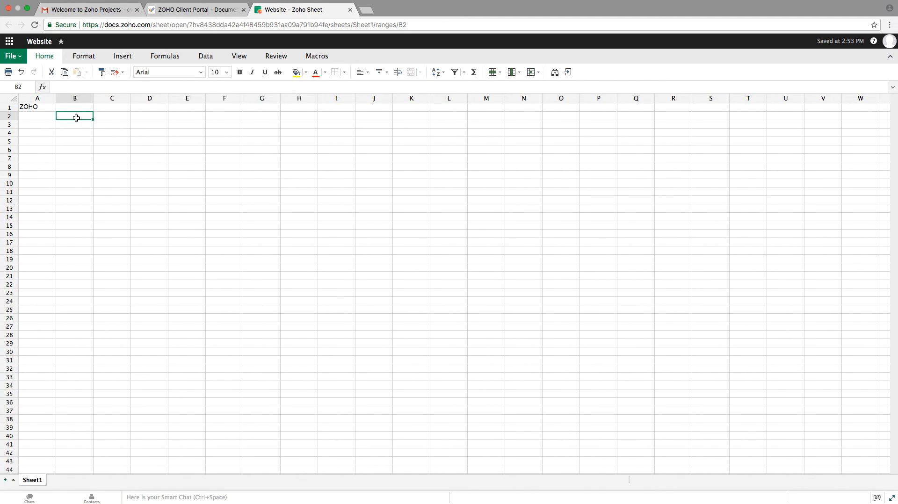
{"action": "left_click", "coordinate": [238, 140]}
{"action": "left_click", "coordinate": [140, 126]}
{"action": "left_click", "coordinate": [269, 186]}
{"action": "left_click", "coordinate": [201, 290]}
{"action": "left_click", "coordinate": [501, 228]}
{"action": "left_click", "coordinate": [367, 174]}
{"action": "left_click", "coordinate": [321, 277]}
{"action": "left_click", "coordinate": [205, 210]}
{"action": "left_click", "coordinate": [330, 142]}
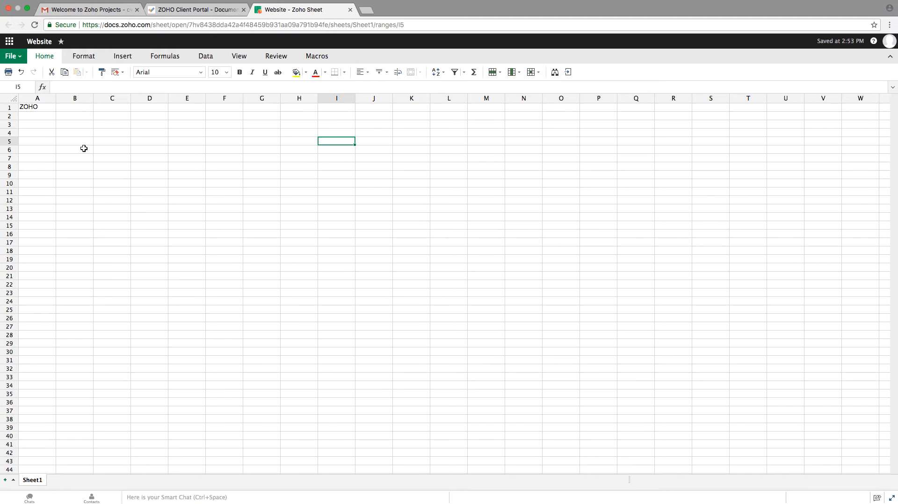
{"action": "left_click", "coordinate": [71, 151]}
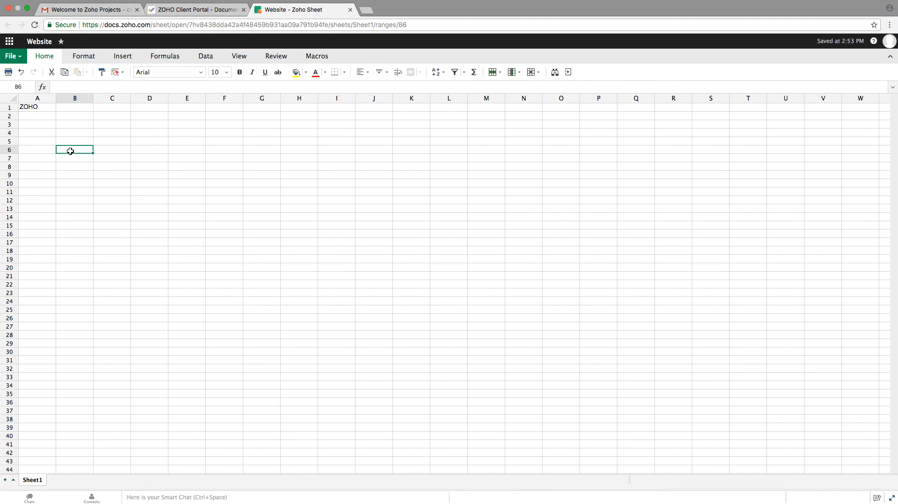
- View the Website spreadsheet's version history and return to the editor
{"action": "left_click", "coordinate": [21, 57]}
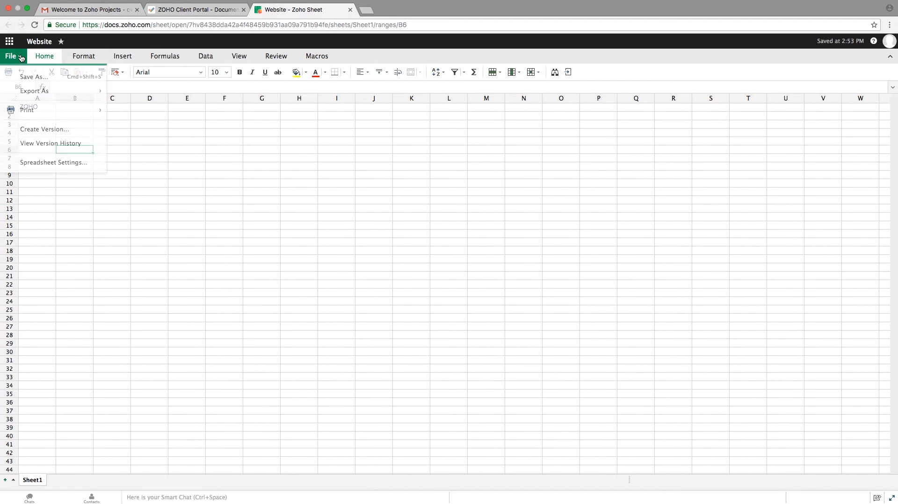
{"action": "left_click", "coordinate": [43, 144]}
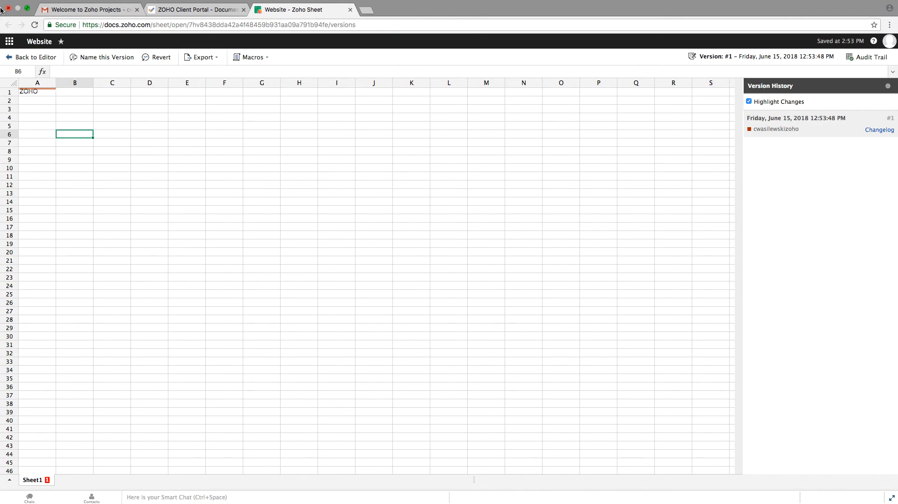
{"action": "left_click", "coordinate": [119, 158]}
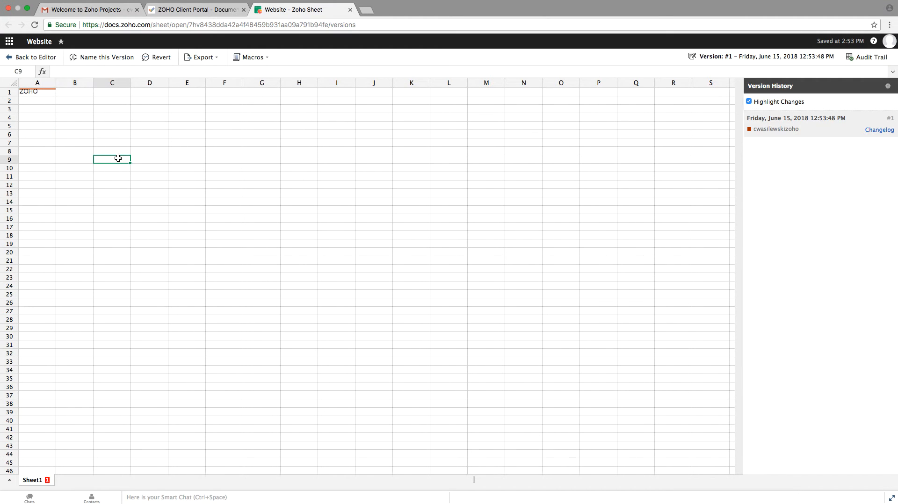
{"action": "left_click", "coordinate": [5, 58]}
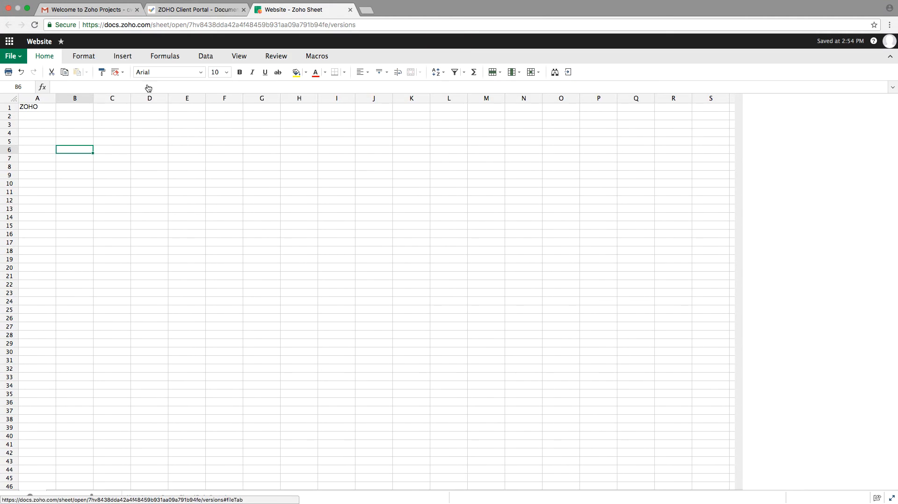
- Create a new version of the Website spreadsheet with the description "Version 2"
{"action": "left_click", "coordinate": [19, 59]}
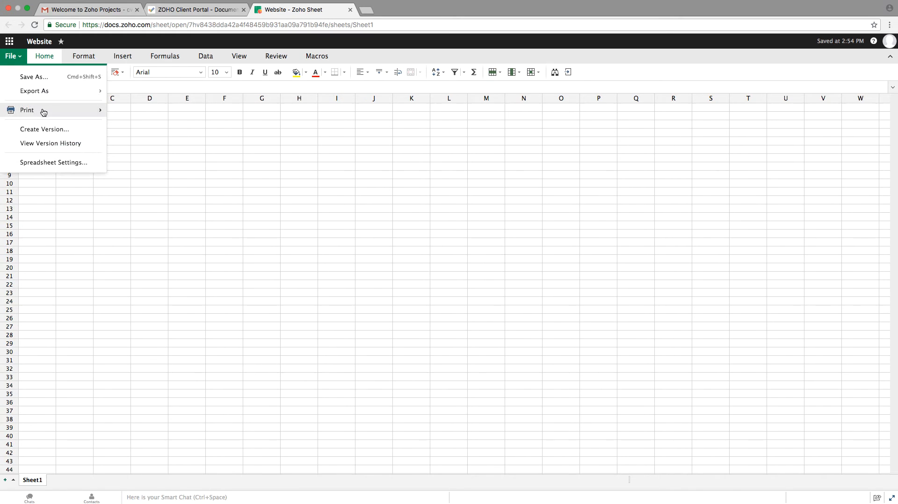
{"action": "left_click", "coordinate": [50, 131]}
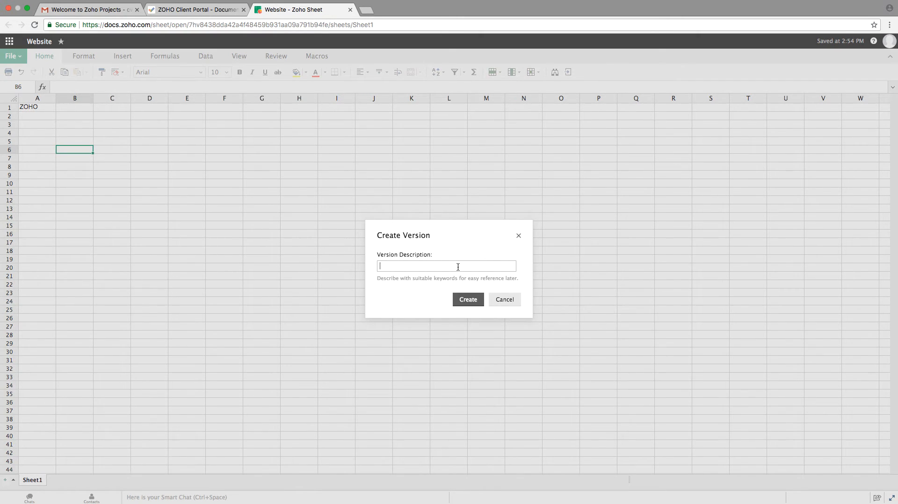
{"action": "type", "text": "Version"}
{"action": "type", "text": " 1"}
{"action": "left_click", "coordinate": [466, 299]}
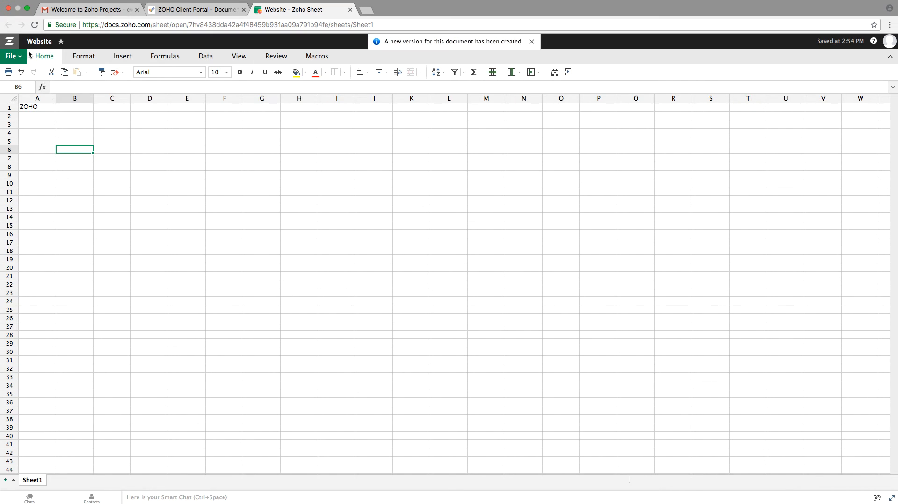
- Check the new version's entry in the version history and close the spreadsheet to return to the project's documents
{"action": "left_click", "coordinate": [20, 56]}
{"action": "left_click", "coordinate": [35, 143]}
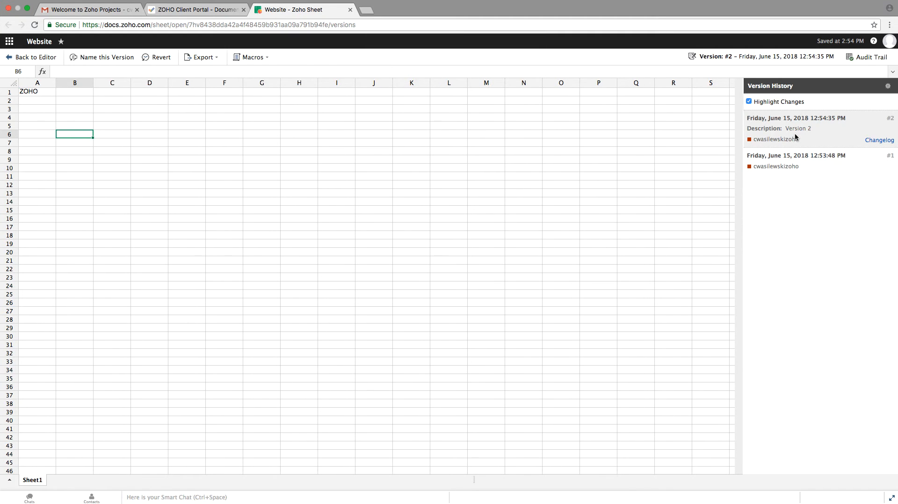
{"action": "left_click", "coordinate": [13, 60]}
{"action": "left_click", "coordinate": [164, 185]}
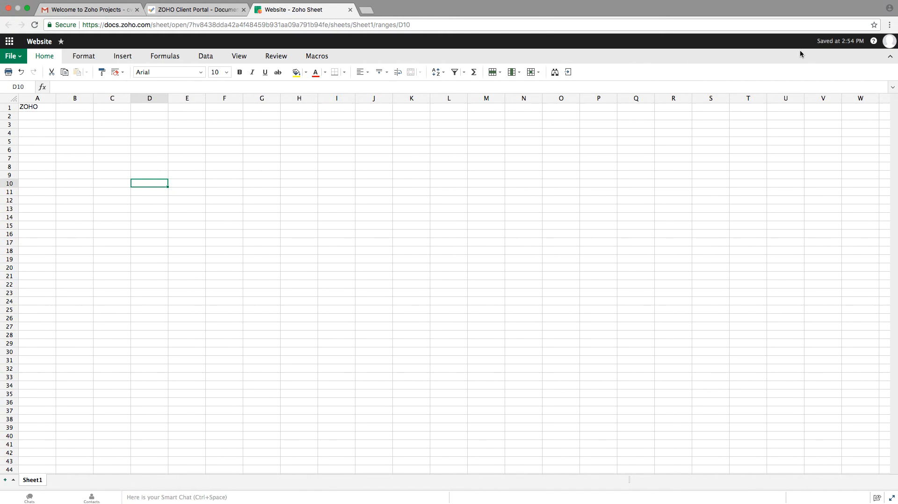
{"action": "left_click", "coordinate": [350, 10]}
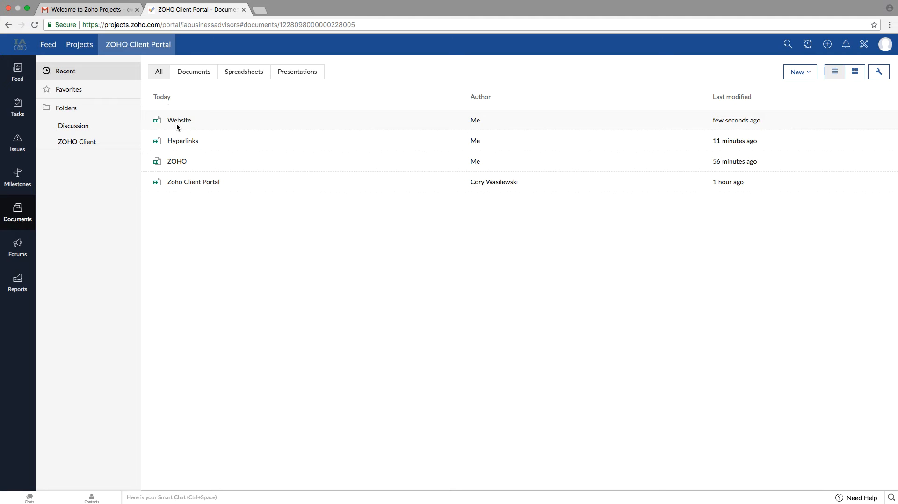
- Look through the project's documents in grid layout, by file type, in Favorites, and in the Discussion and ZOHO Client folders
{"action": "left_click", "coordinate": [860, 74]}
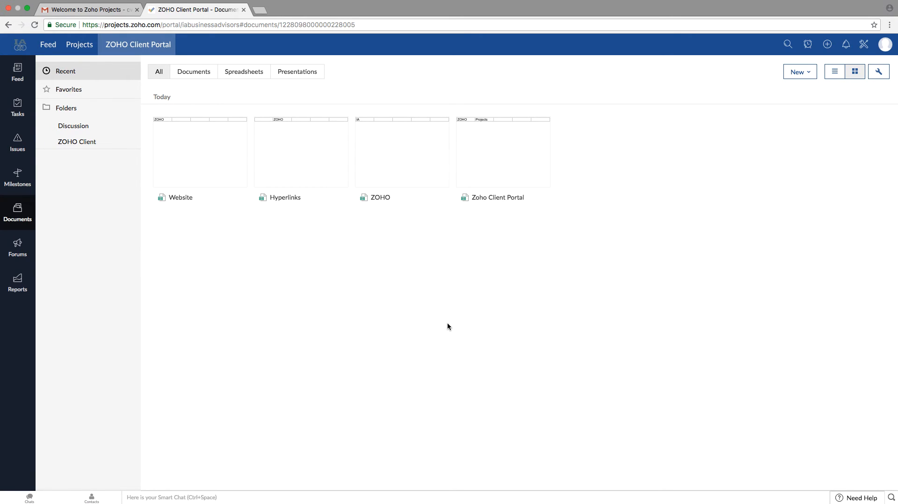
{"action": "left_click", "coordinate": [182, 75]}
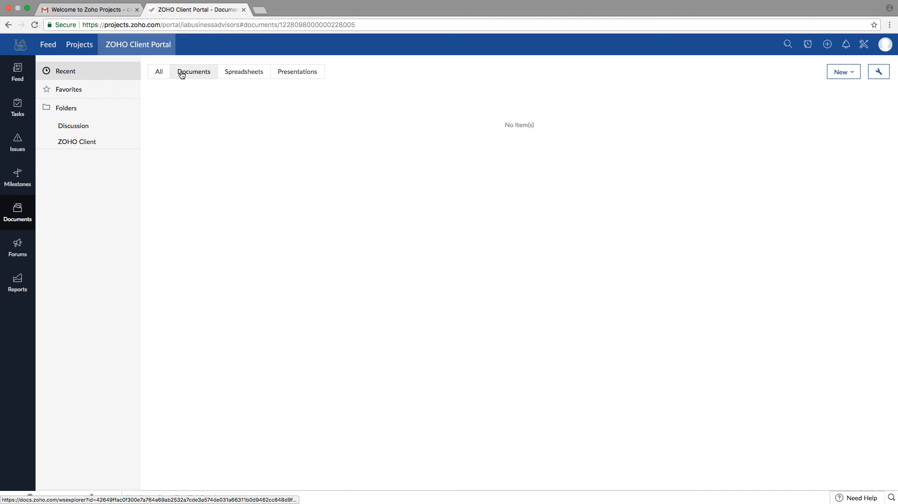
{"action": "left_click", "coordinate": [253, 76]}
{"action": "left_click", "coordinate": [290, 77]}
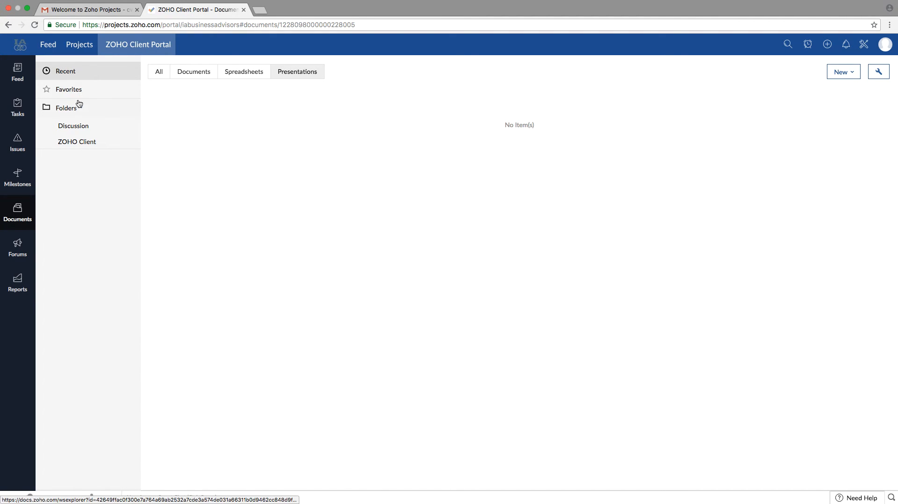
{"action": "left_click", "coordinate": [58, 94]}
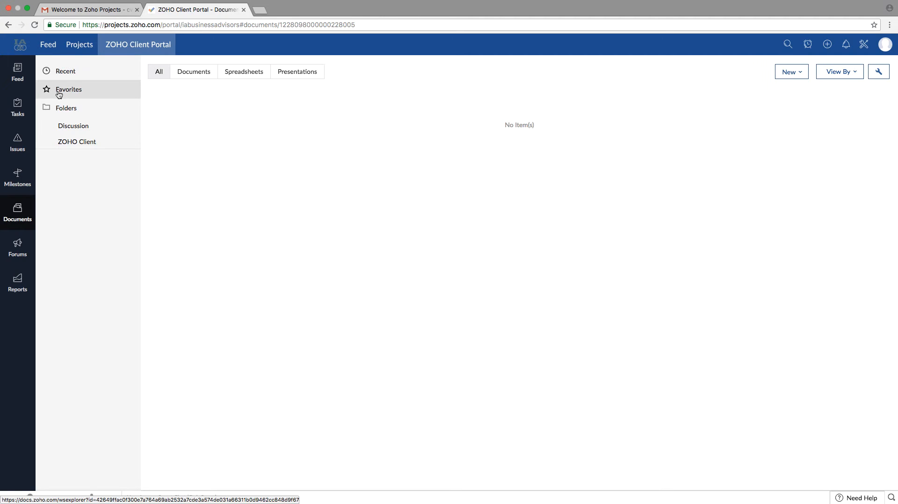
{"action": "left_click", "coordinate": [77, 133]}
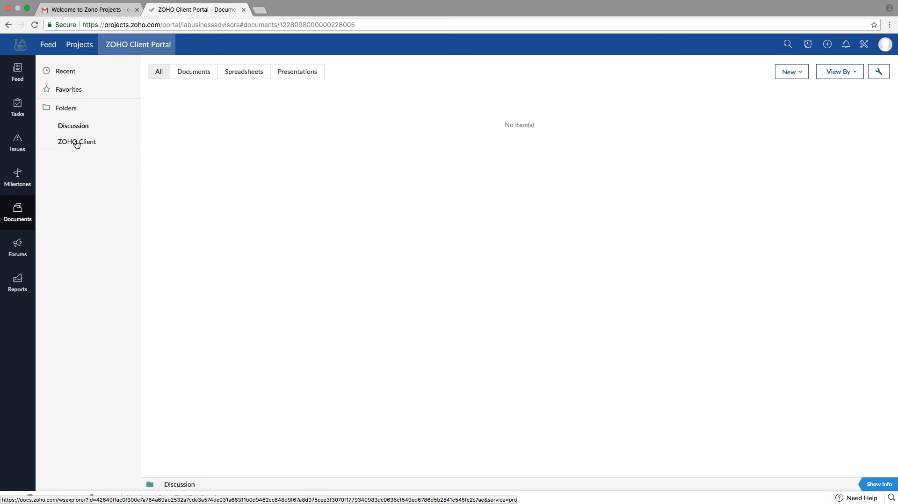
{"action": "left_click", "coordinate": [77, 145]}
{"action": "left_click", "coordinate": [73, 125]}
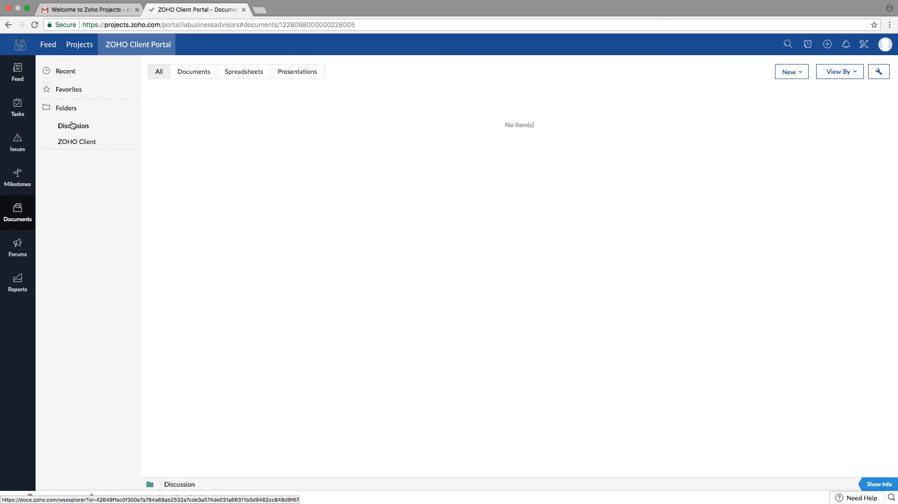
- Add a forum post titled "Website" with the content "Website Questions", posted as Q&A in the ZOHO Client Portal category
{"action": "left_click", "coordinate": [10, 246]}
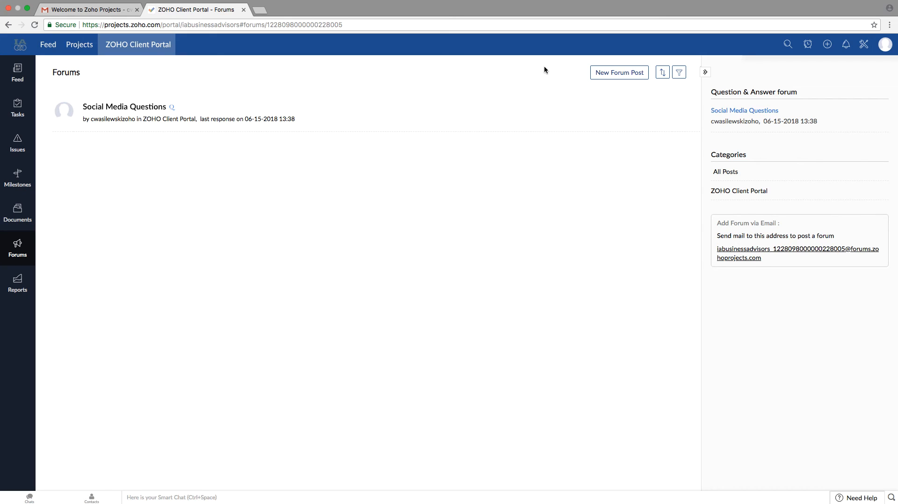
{"action": "left_click", "coordinate": [612, 76]}
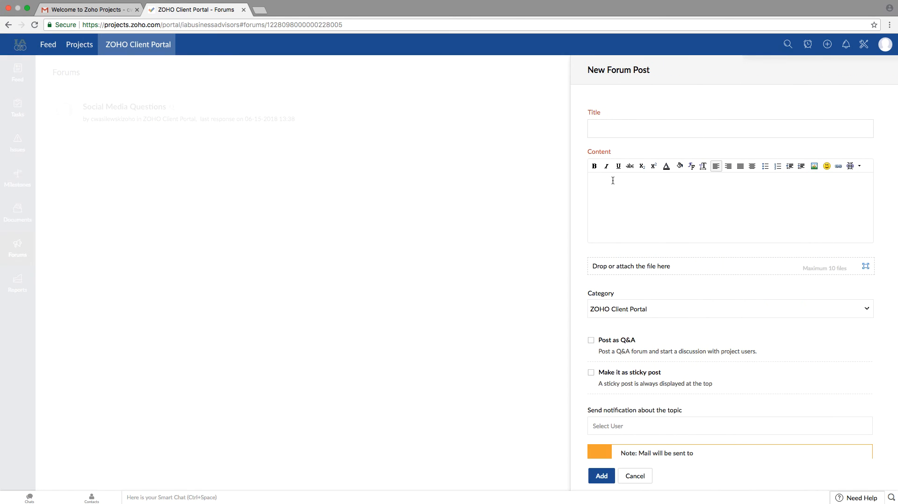
{"action": "left_click", "coordinate": [610, 135]}
{"action": "type", "text": "Website"}
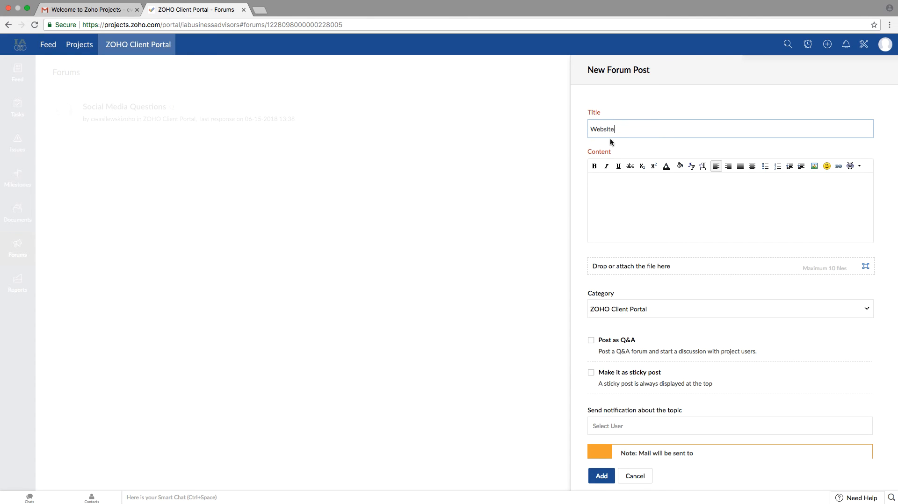
{"action": "left_click", "coordinate": [614, 185]}
{"action": "type", "text": "Website Questions"}
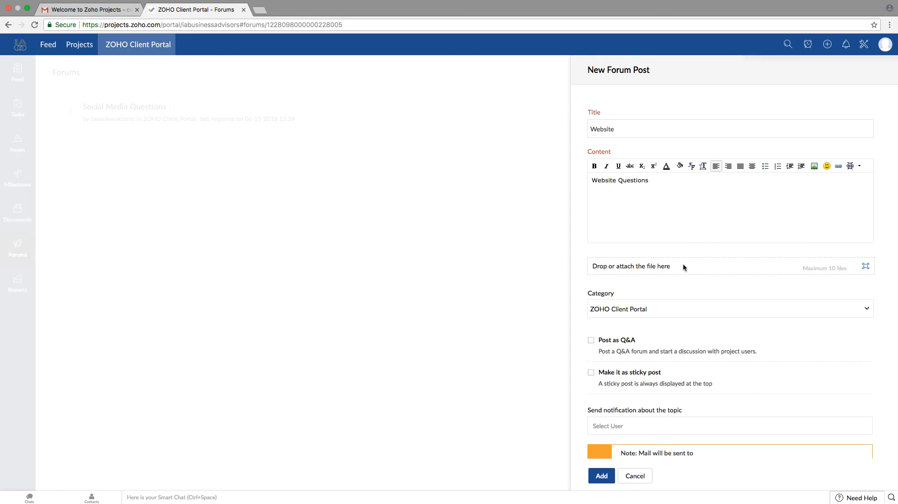
{"action": "scroll", "coordinate": [637, 308], "scroll_direction": "down", "scroll_amount": 2}
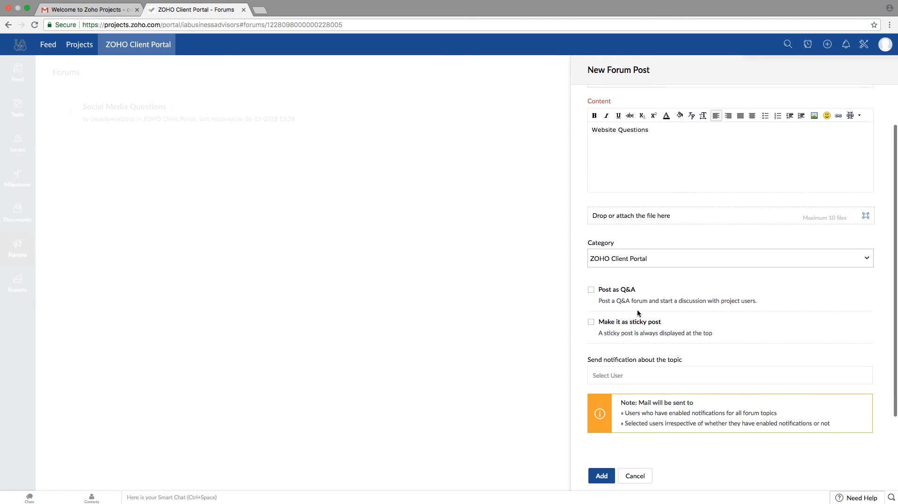
{"action": "left_click", "coordinate": [592, 288]}
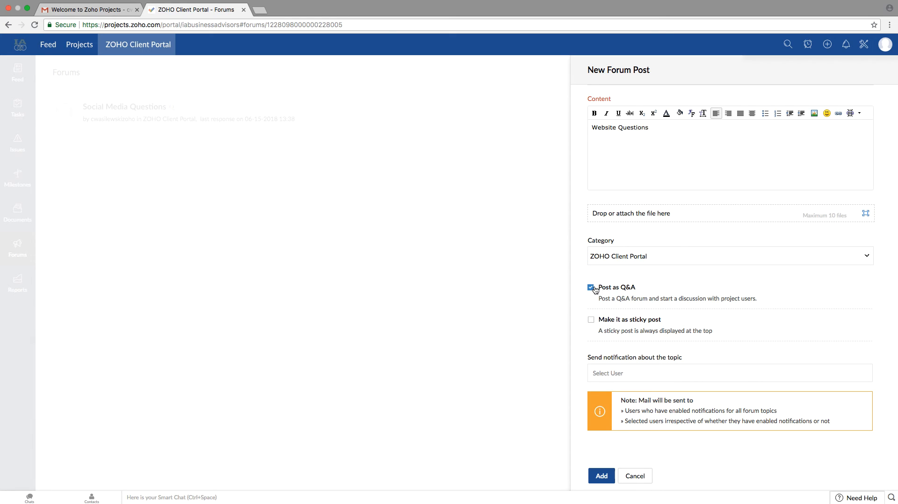
{"action": "scroll", "coordinate": [655, 335], "scroll_direction": "down", "scroll_amount": 2}
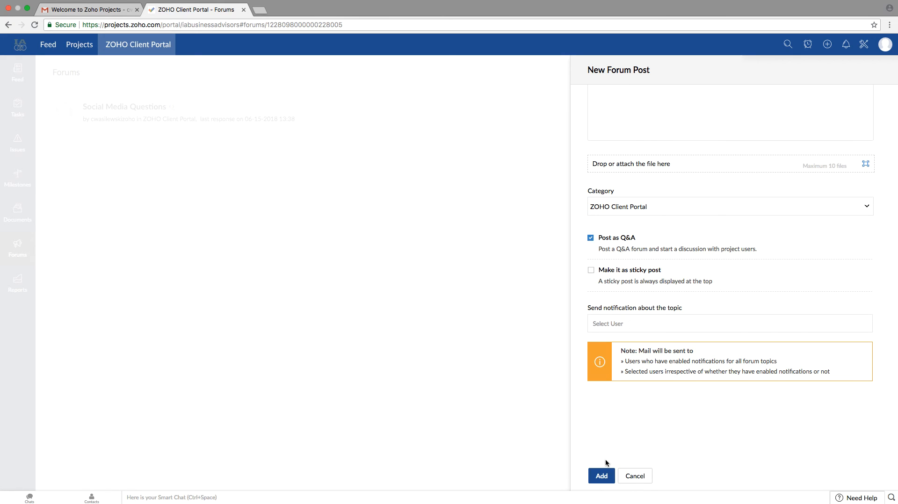
{"action": "left_click", "coordinate": [602, 475]}
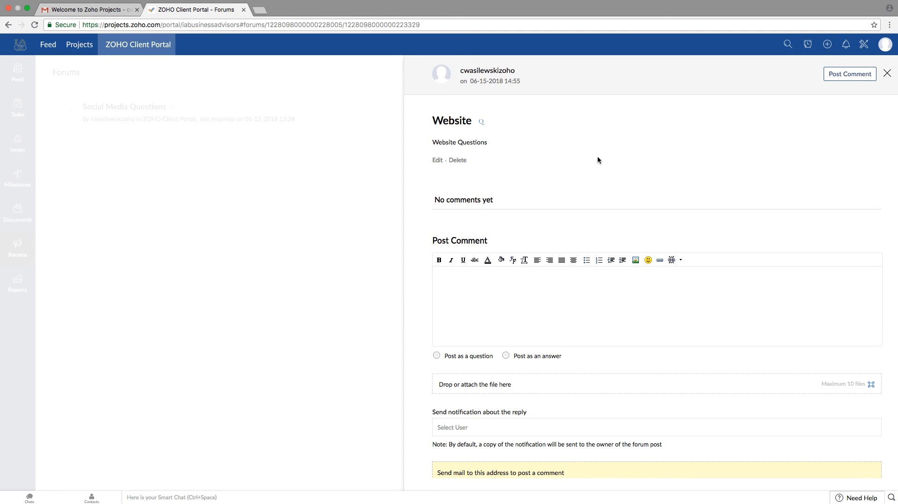
{"action": "left_click", "coordinate": [886, 74]}
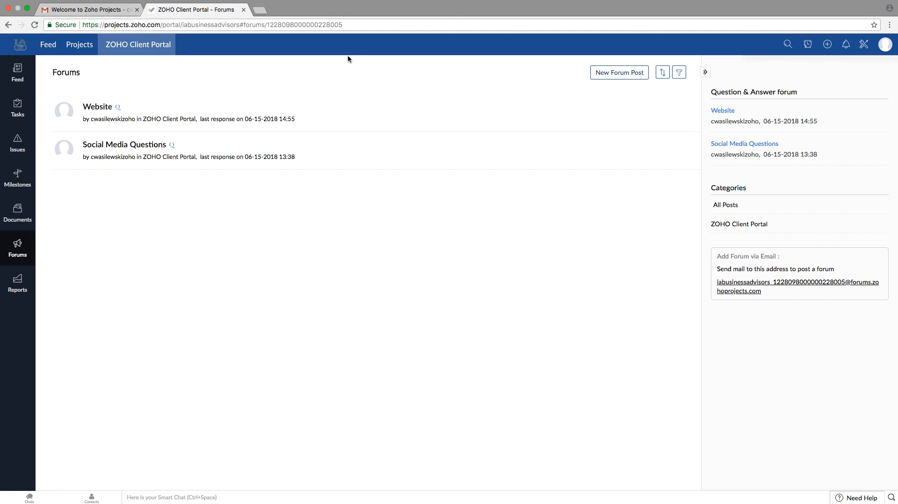
- Look through the project's Chronology Gantt and Milestone Gantt reports and return to the project feed
{"action": "left_click", "coordinate": [2, 293]}
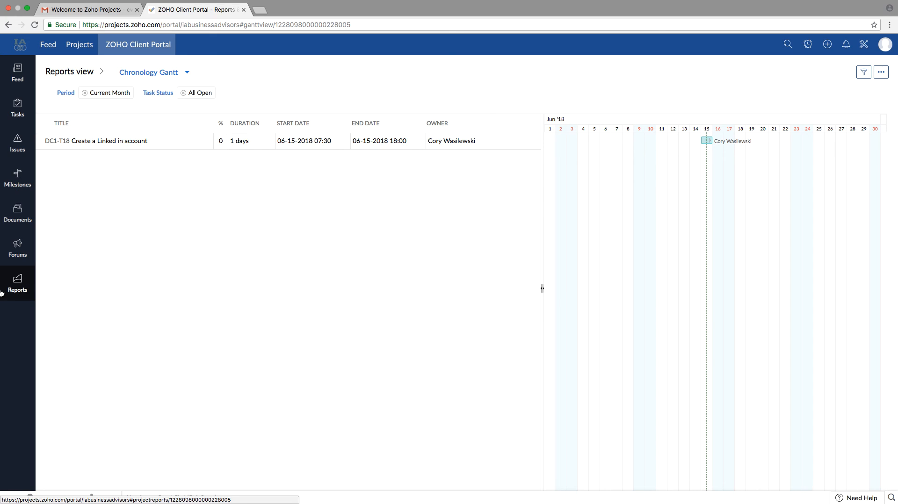
{"action": "mouse_move", "coordinate": [71, 143]}
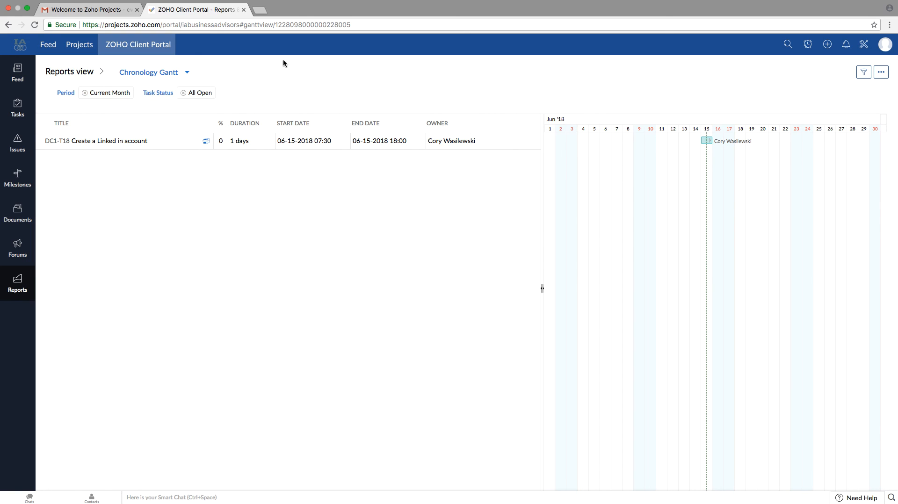
{"action": "mouse_move", "coordinate": [181, 75]}
{"action": "left_click", "coordinate": [168, 111]}
{"action": "scroll", "coordinate": [178, 201], "scroll_direction": "down", "scroll_amount": 5}
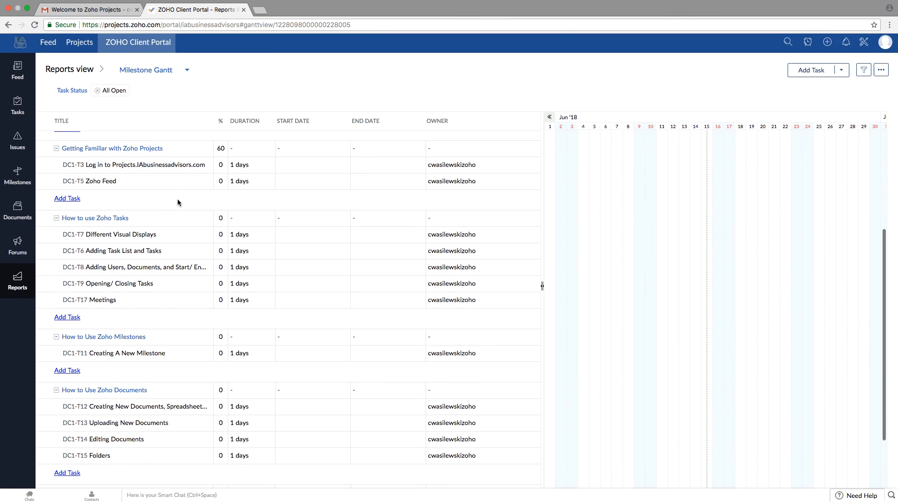
{"action": "scroll", "coordinate": [178, 201], "scroll_direction": "up", "scroll_amount": 8}
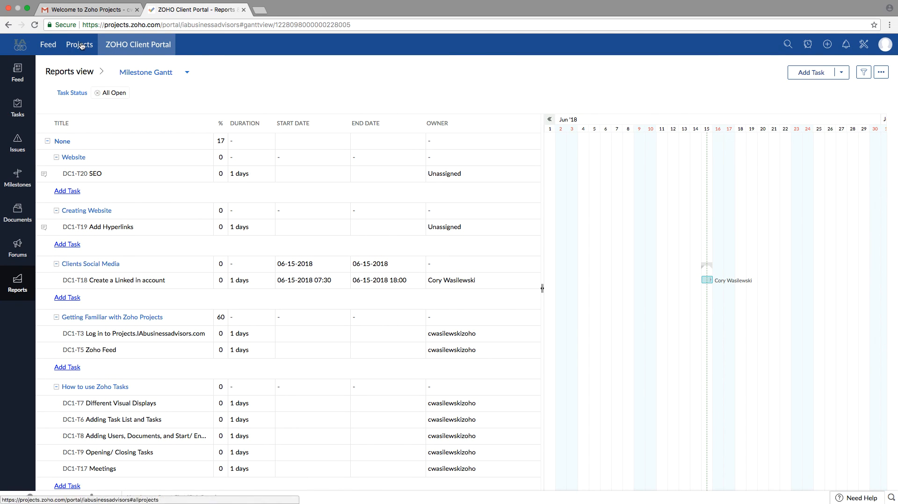
{"action": "left_click", "coordinate": [138, 44]}
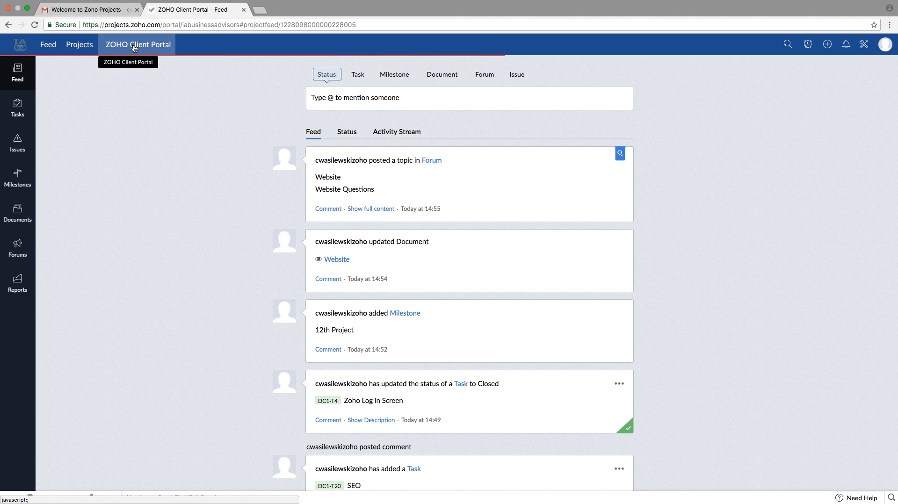